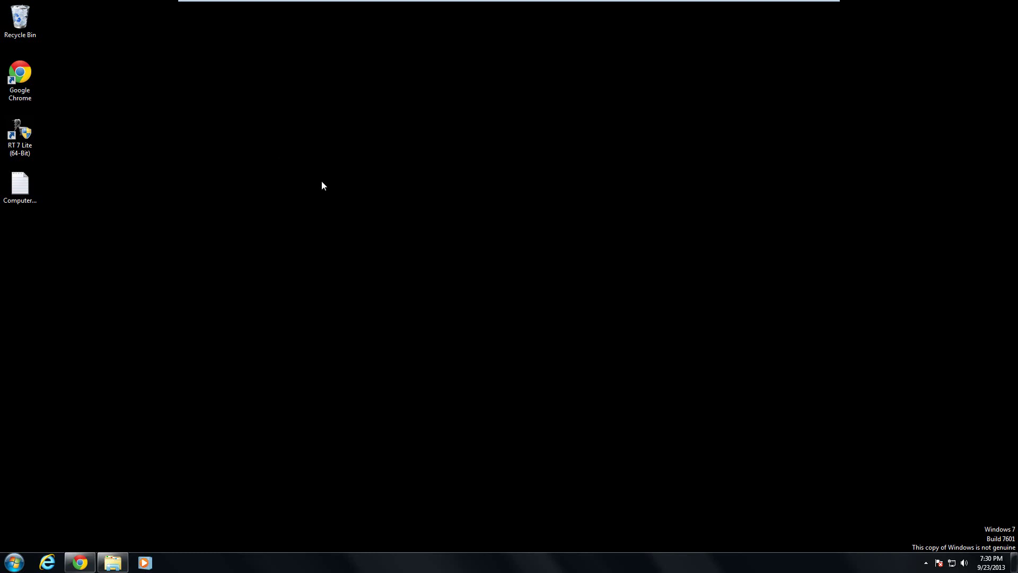
Step: Restore the Windows AIK download page in Chrome, then switch to the RT Seven Lite downloads tab
{"action": "left_click", "coordinate": [90, 551]}
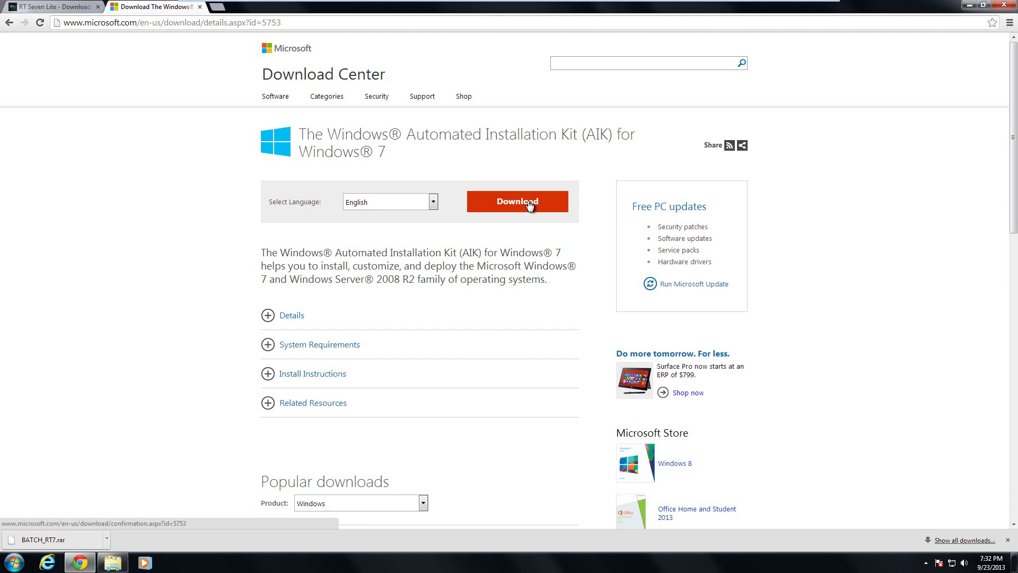
{"action": "left_click", "coordinate": [77, 9]}
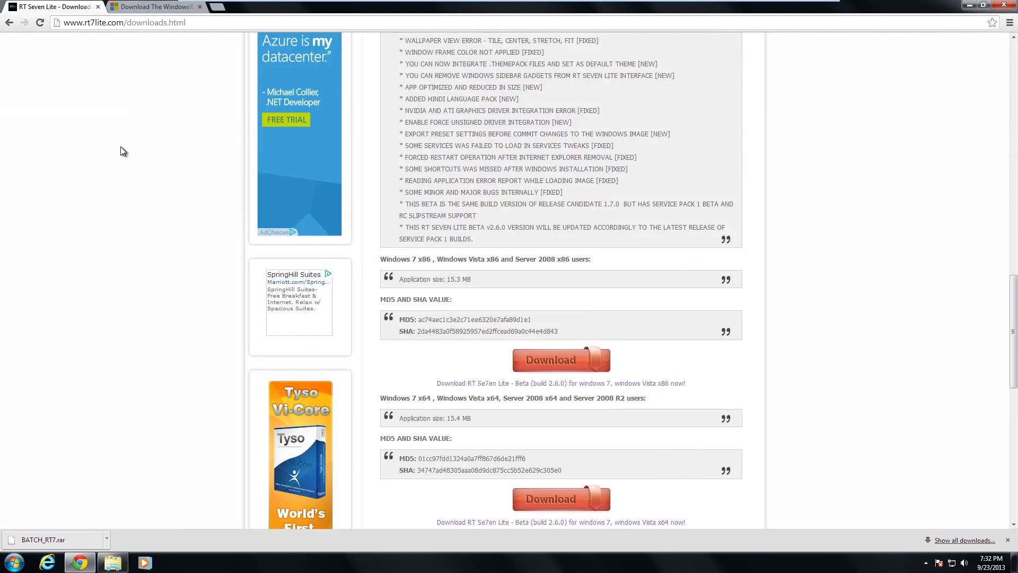
{"action": "scroll", "coordinate": [120, 147], "scroll_direction": "up", "scroll_amount": 9}
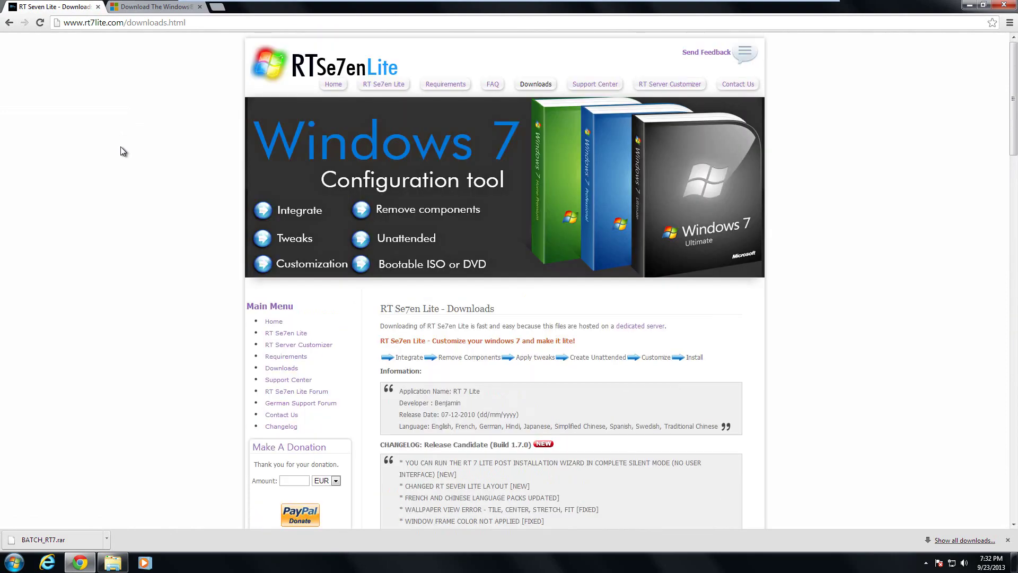
{"action": "scroll", "coordinate": [145, 246], "scroll_direction": "down", "scroll_amount": 4}
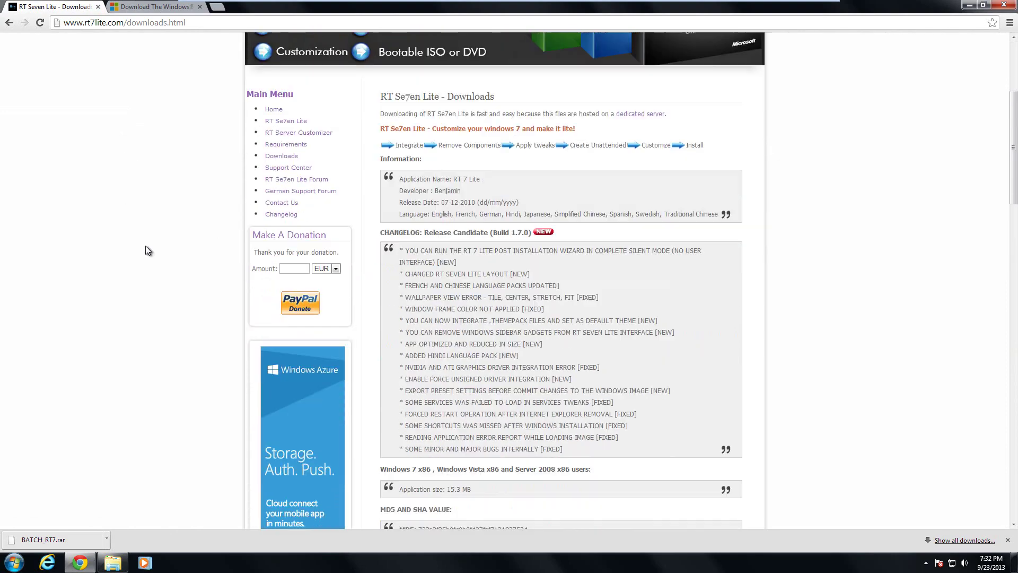
{"action": "scroll", "coordinate": [145, 246], "scroll_direction": "down", "scroll_amount": 11}
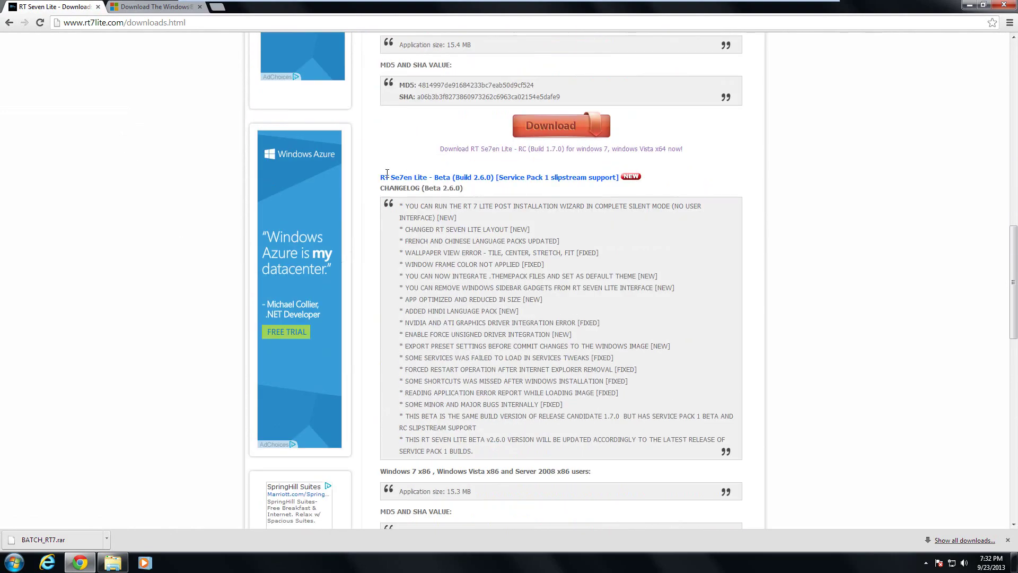
{"action": "left_click_drag", "start_coordinate": [378, 182], "coordinate": [580, 188]}
{"action": "left_click", "coordinate": [488, 186]}
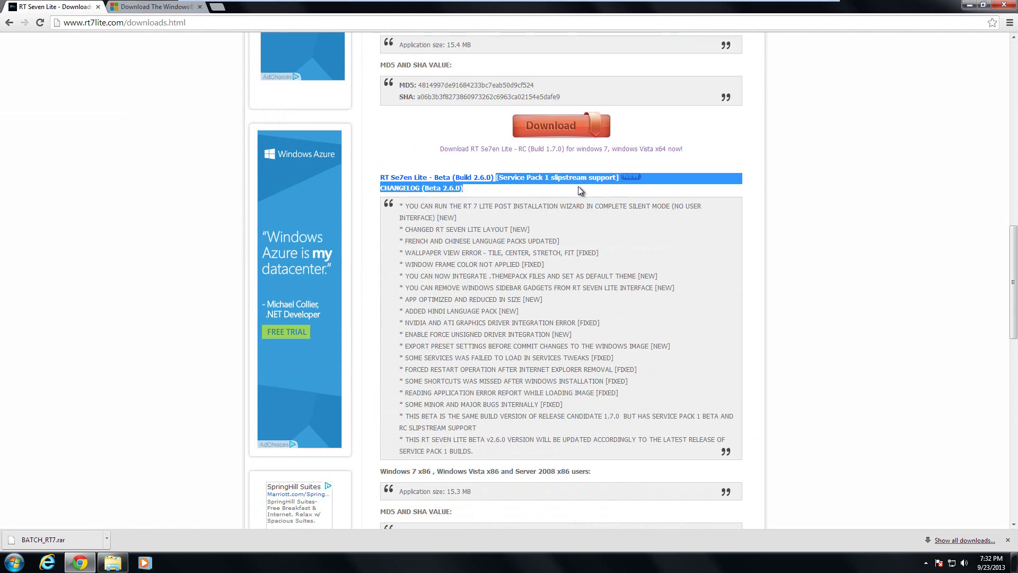
{"action": "left_click", "coordinate": [578, 187]}
{"action": "scroll", "coordinate": [578, 188], "scroll_direction": "down", "scroll_amount": 5}
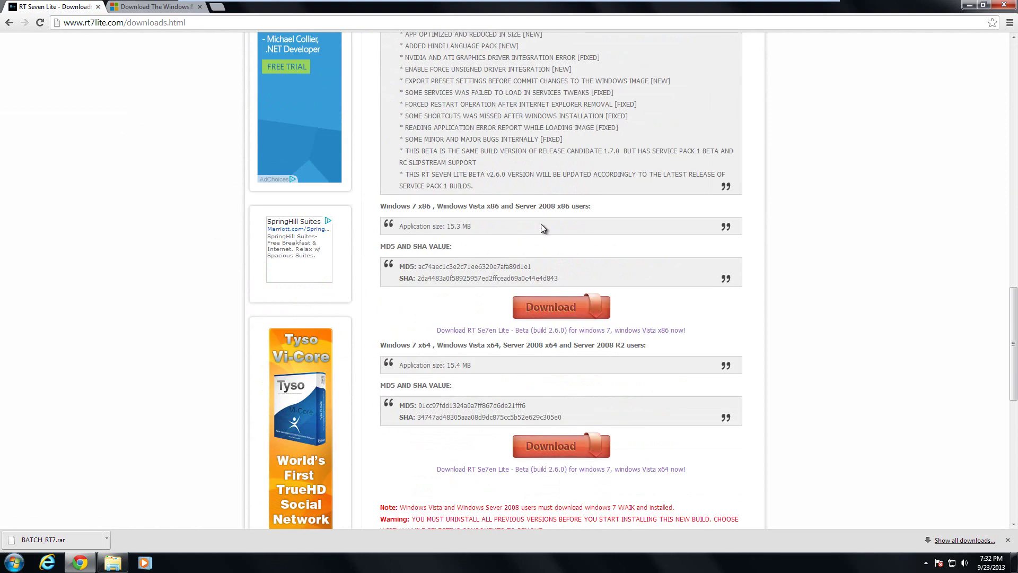
{"action": "left_click_drag", "start_coordinate": [381, 343], "coordinate": [406, 335]}
{"action": "left_click_drag", "start_coordinate": [403, 34], "coordinate": [424, 206]}
{"action": "left_click", "coordinate": [418, 236]}
Step: Minimize Chrome and run StartCD from the Downloads > lb3aik folder in Explorer
{"action": "left_click", "coordinate": [974, 5]}
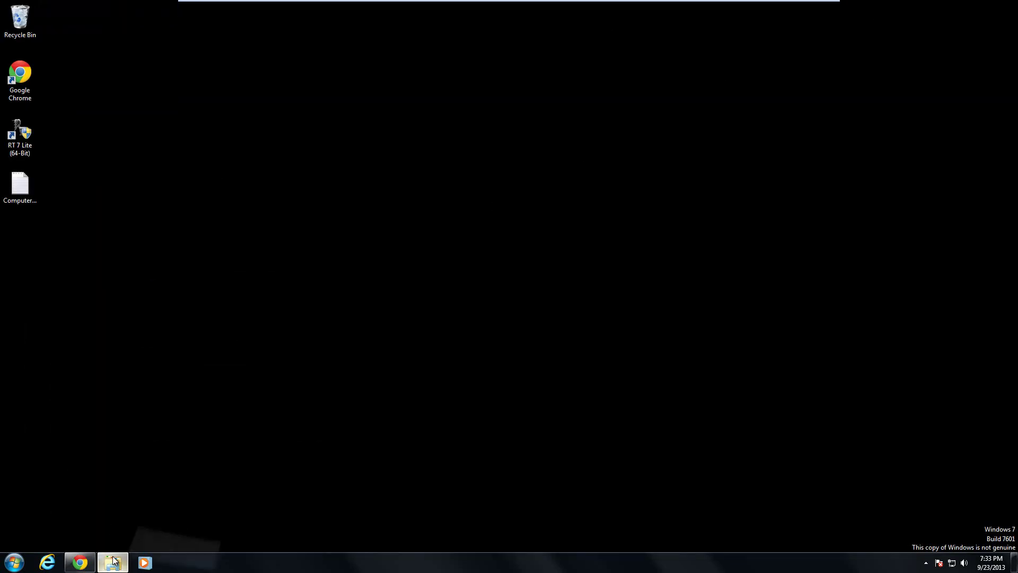
{"action": "left_click", "coordinate": [112, 562]}
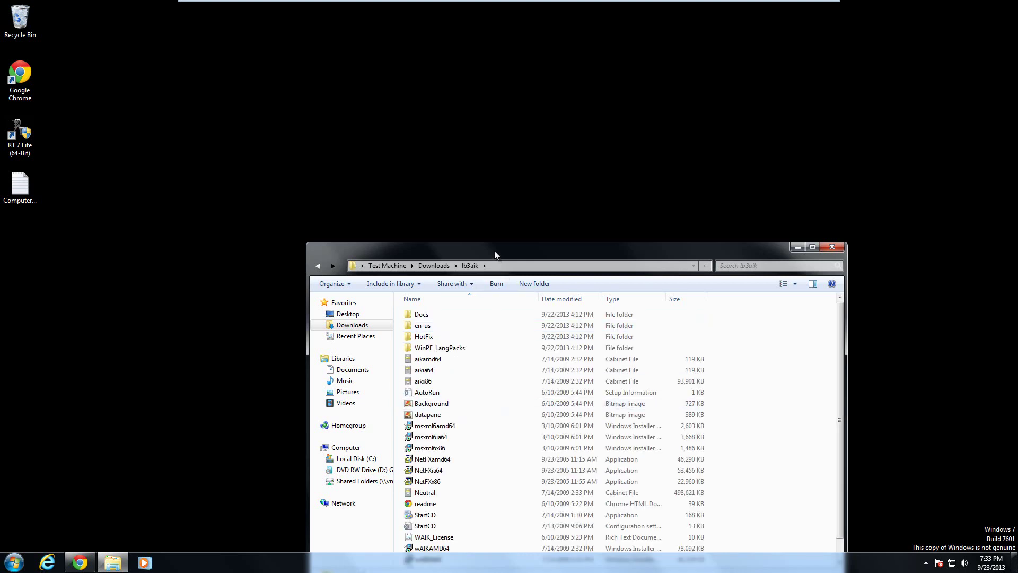
{"action": "left_click_drag", "start_coordinate": [494, 250], "coordinate": [414, 158]}
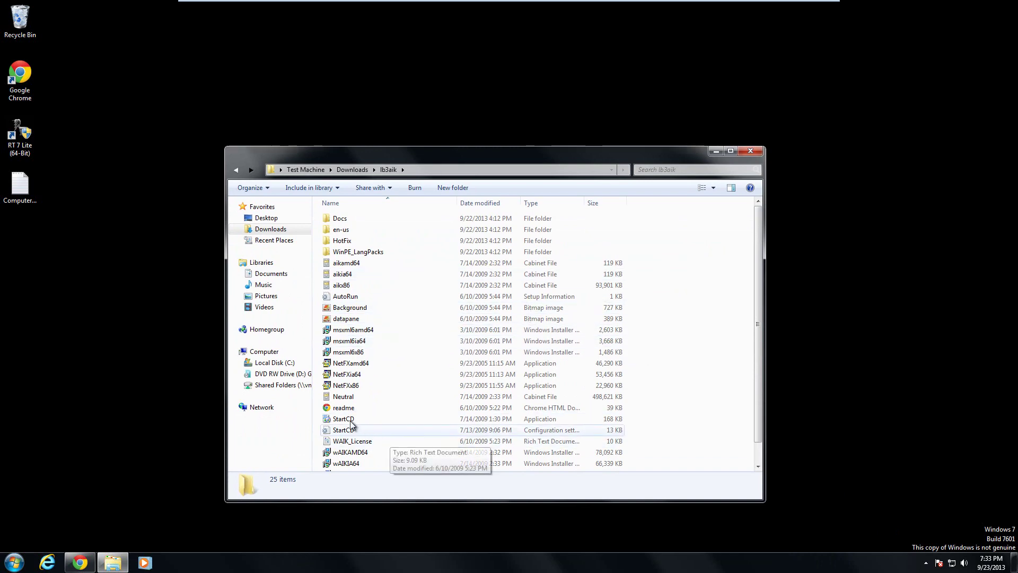
{"action": "left_click", "coordinate": [339, 420]}
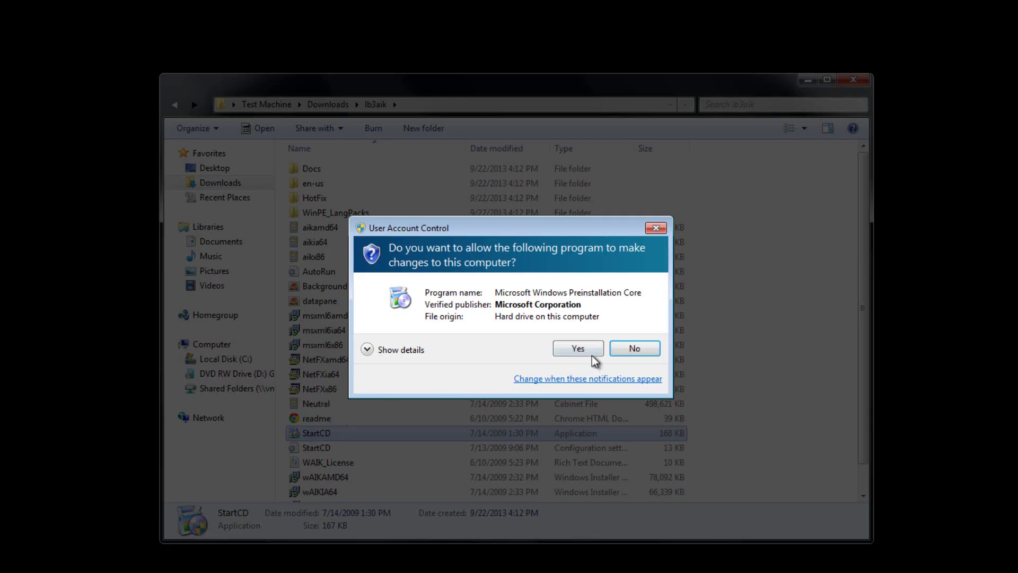
Step: Allow Windows Preinstallation to run, then start and cancel the Windows AIK repair/remove setup wizard
{"action": "left_click", "coordinate": [590, 350]}
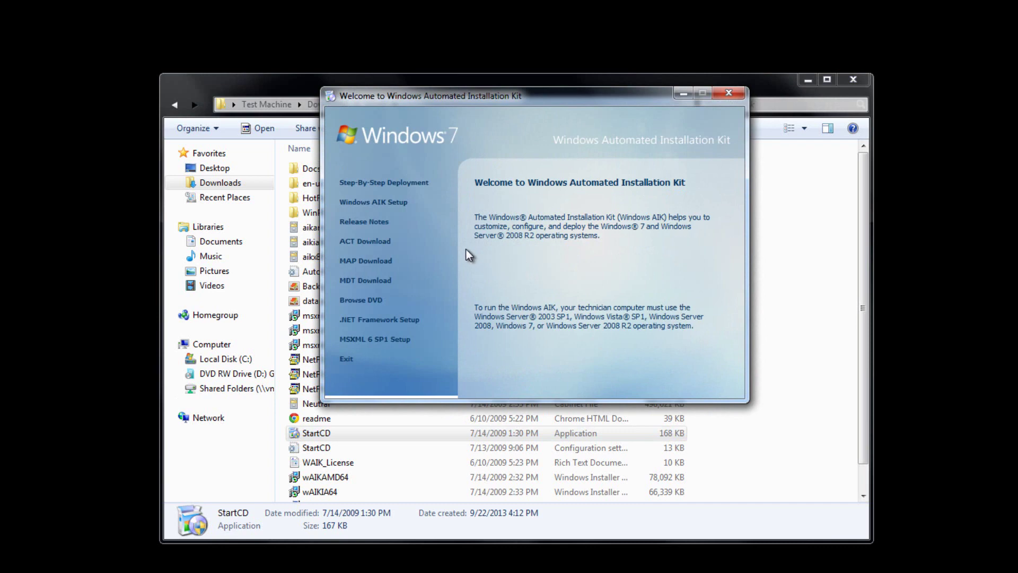
{"action": "left_click", "coordinate": [396, 209]}
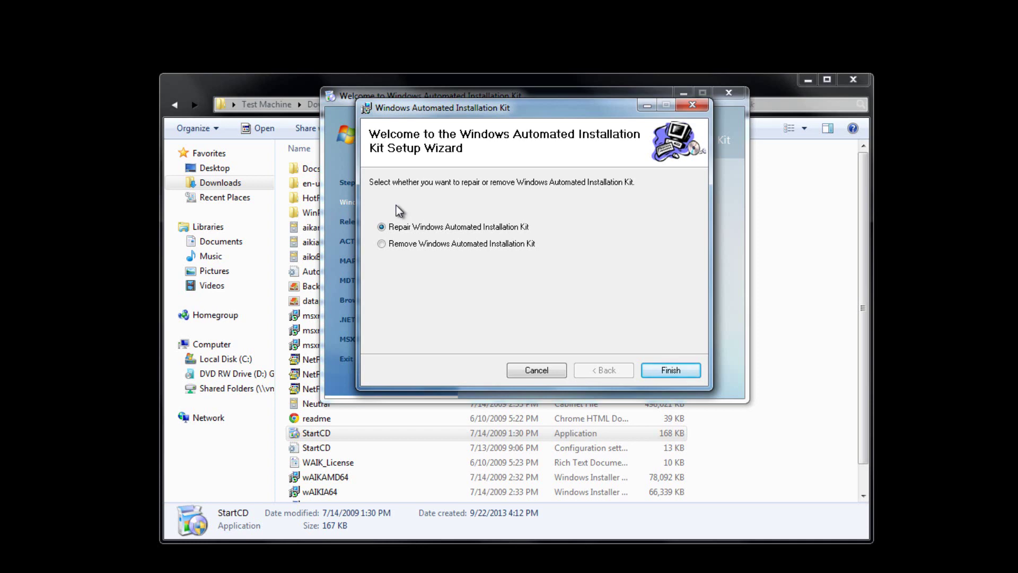
{"action": "left_click", "coordinate": [537, 372]}
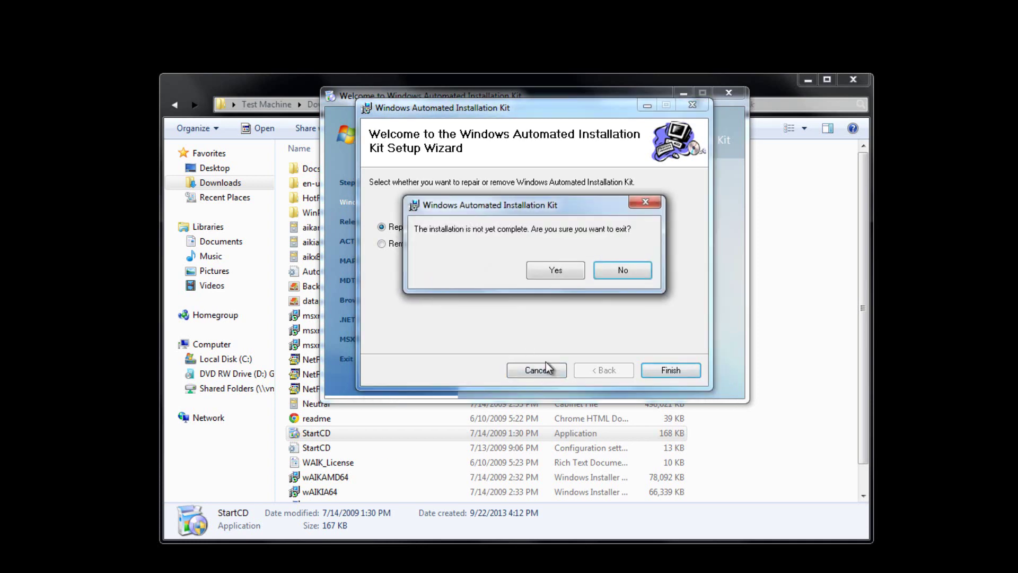
{"action": "left_click", "coordinate": [570, 272]}
{"action": "left_click", "coordinate": [663, 369]}
Step: Close the AIK welcome window and browse to Documents > CD install > GSP1RMCPRXFREO_EN_DVD
{"action": "left_click", "coordinate": [729, 93]}
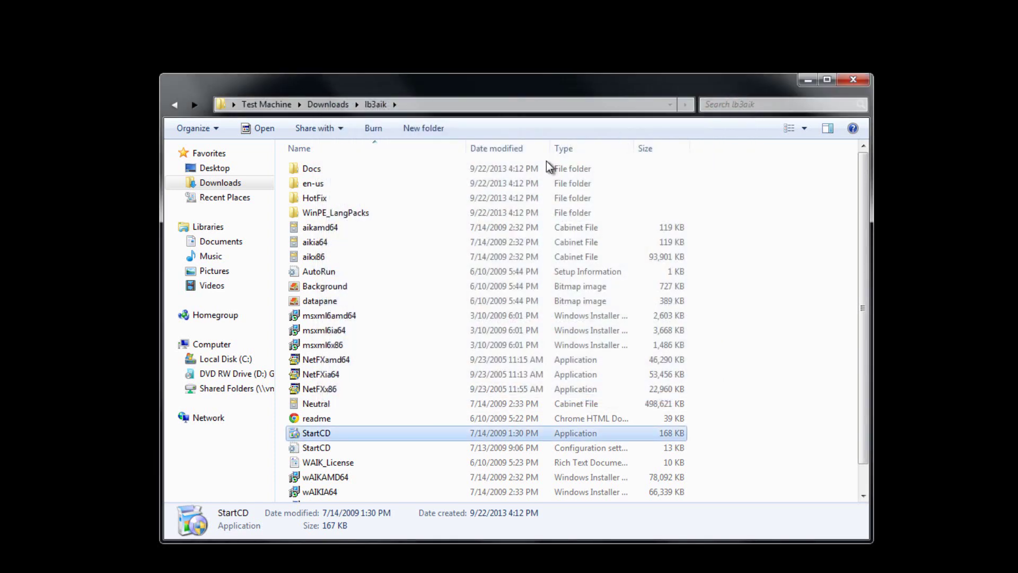
{"action": "left_click", "coordinate": [264, 186]}
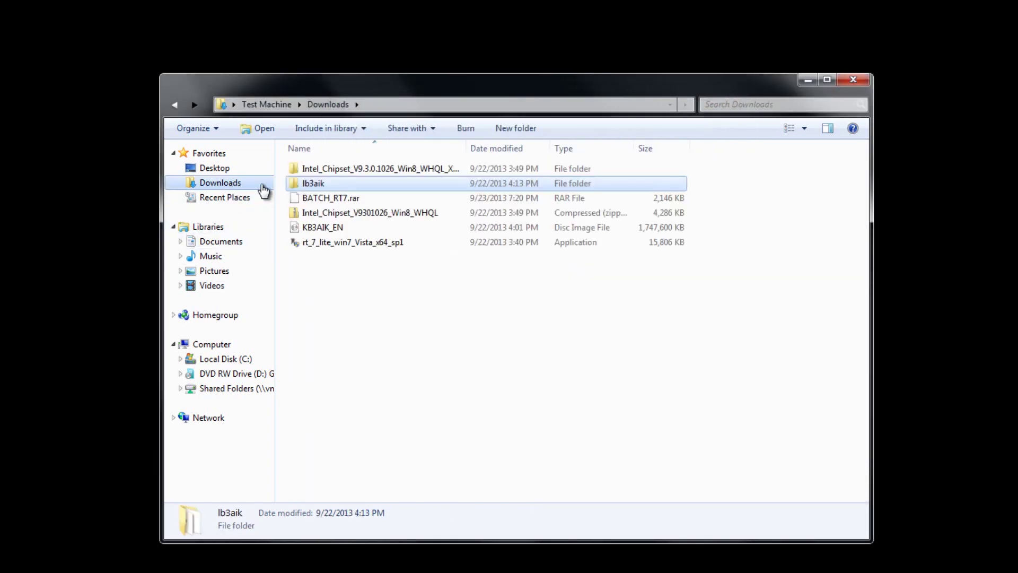
{"action": "mouse_move", "coordinate": [361, 252]}
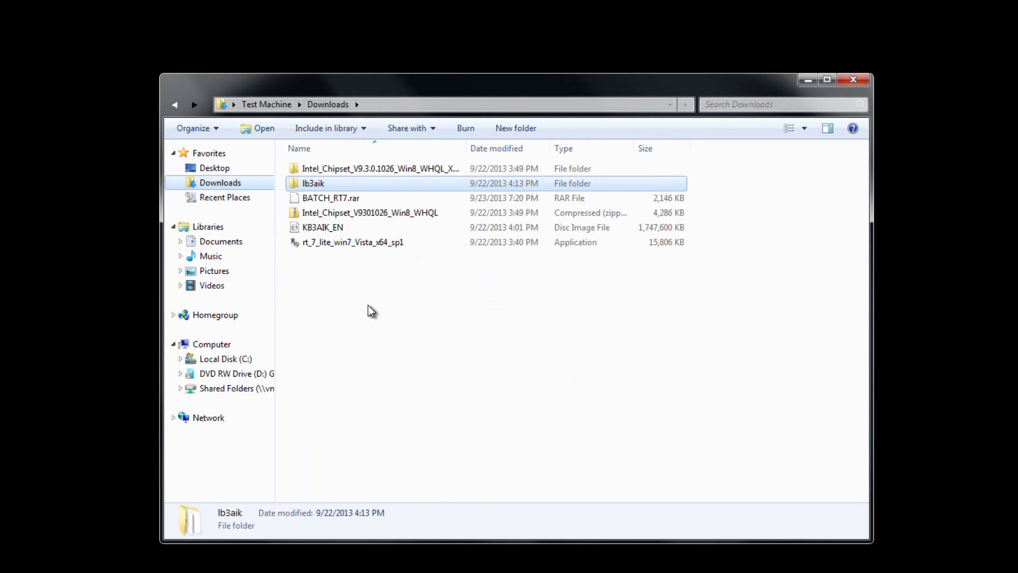
{"action": "left_click", "coordinate": [387, 345]}
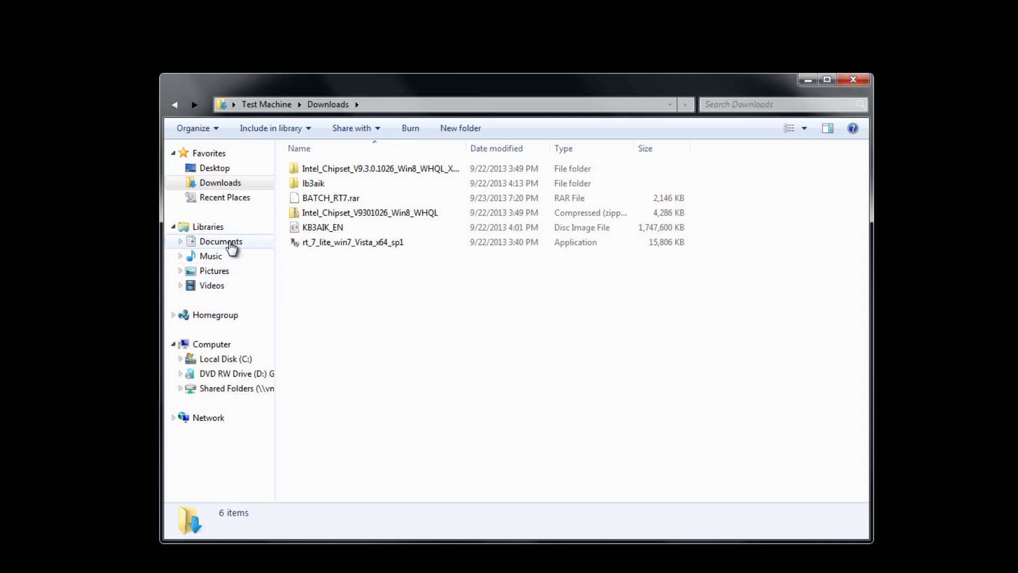
{"action": "left_click", "coordinate": [231, 247]}
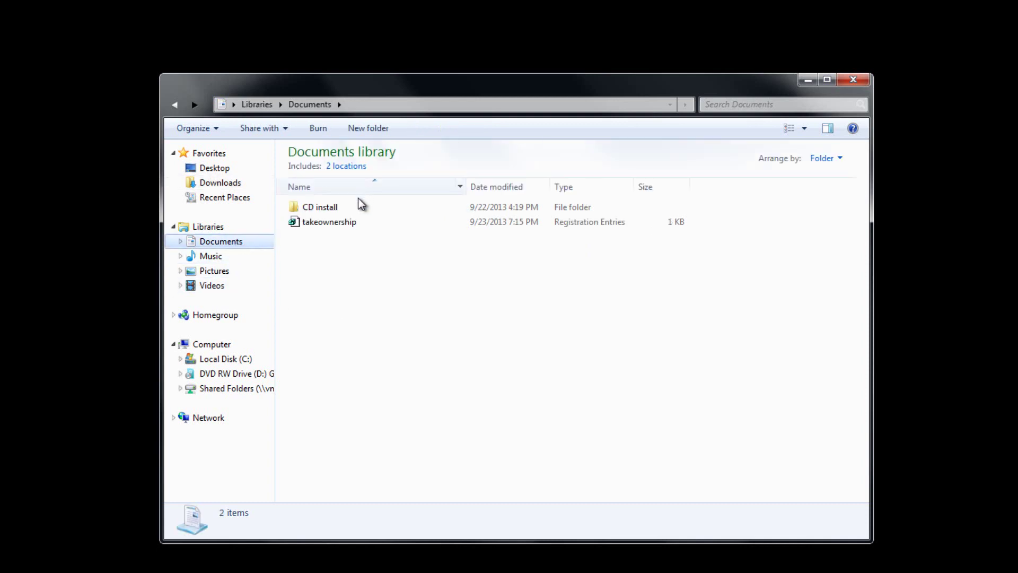
{"action": "left_click", "coordinate": [358, 207]}
{"action": "double_click", "coordinate": [357, 207]}
{"action": "double_click", "coordinate": [357, 207]}
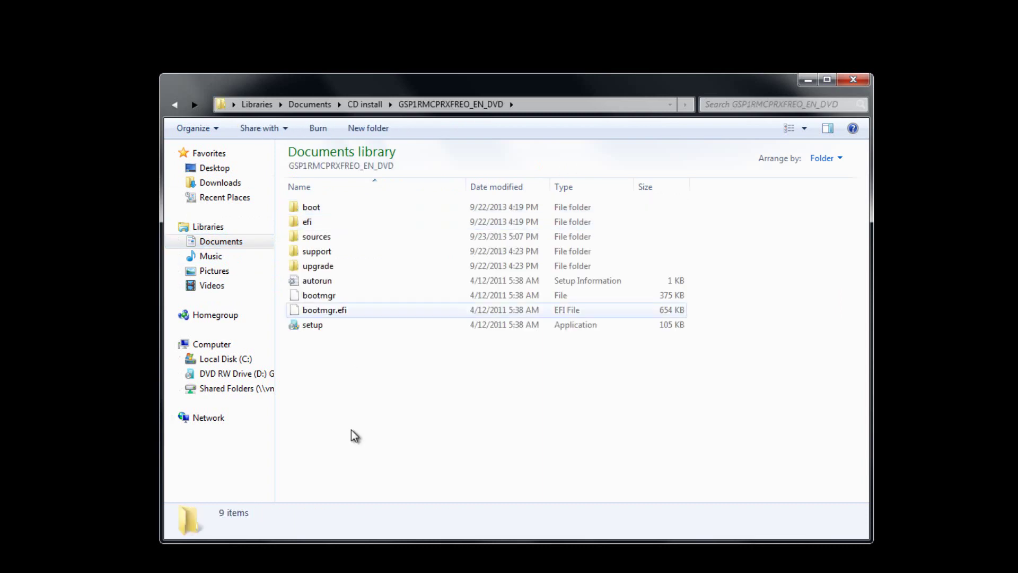
Step: Move the GSP1RMCPRXFREO_EN_DVD folder from CD install onto the desktop and open it
{"action": "left_click_drag", "start_coordinate": [375, 463], "coordinate": [470, 425]}
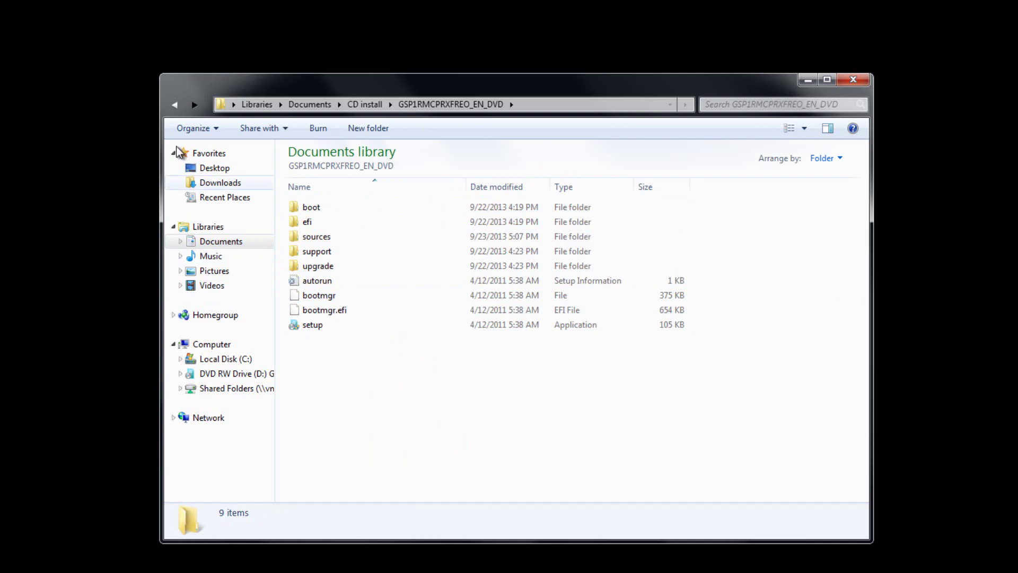
{"action": "left_click", "coordinate": [175, 105]}
{"action": "left_click_drag", "start_coordinate": [348, 220], "coordinate": [47, 261]}
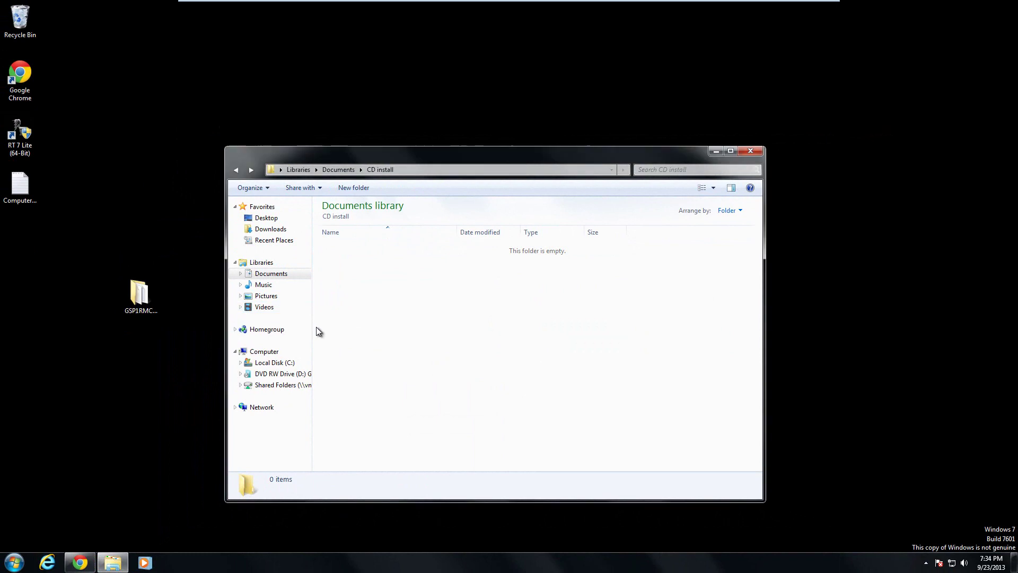
{"action": "left_click_drag", "start_coordinate": [149, 292], "coordinate": [52, 242]}
{"action": "left_click", "coordinate": [443, 344]}
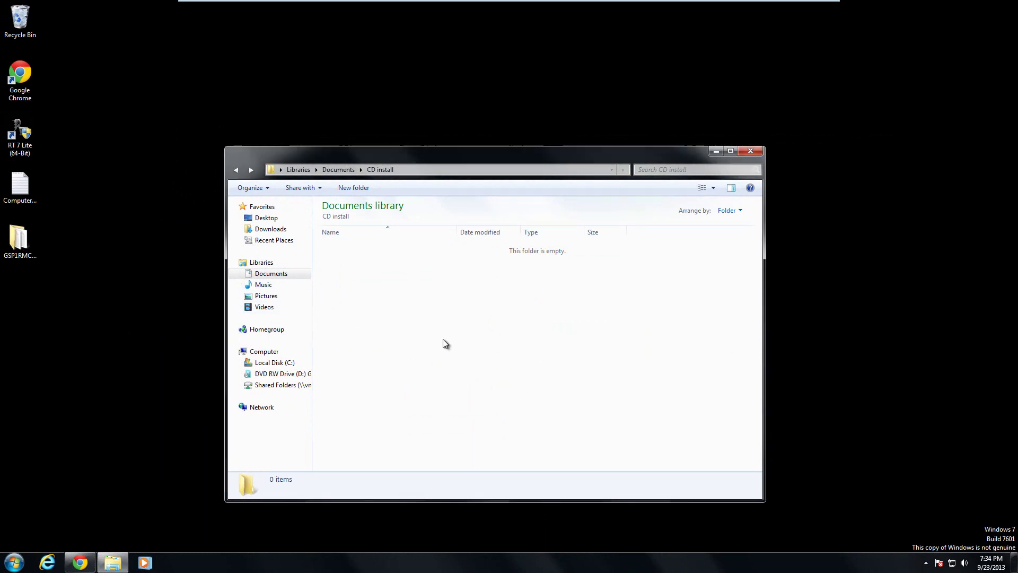
{"action": "double_click", "coordinate": [21, 263]}
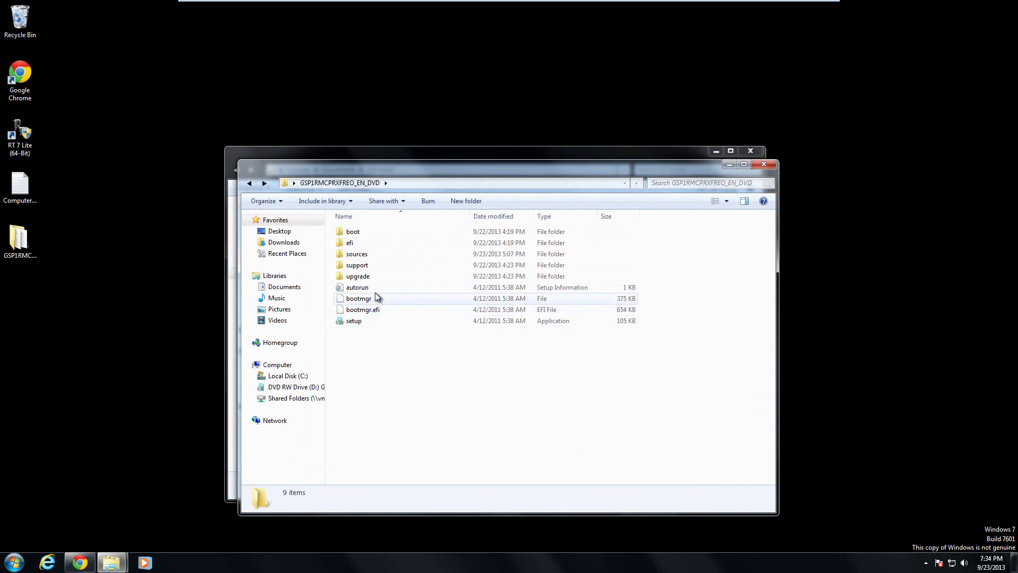
Step: Close the Explorer windows, allow RT Seven Lite to run, and dismiss its Sponsors window and script error
{"action": "left_click", "coordinate": [762, 164]}
{"action": "left_click", "coordinate": [753, 150]}
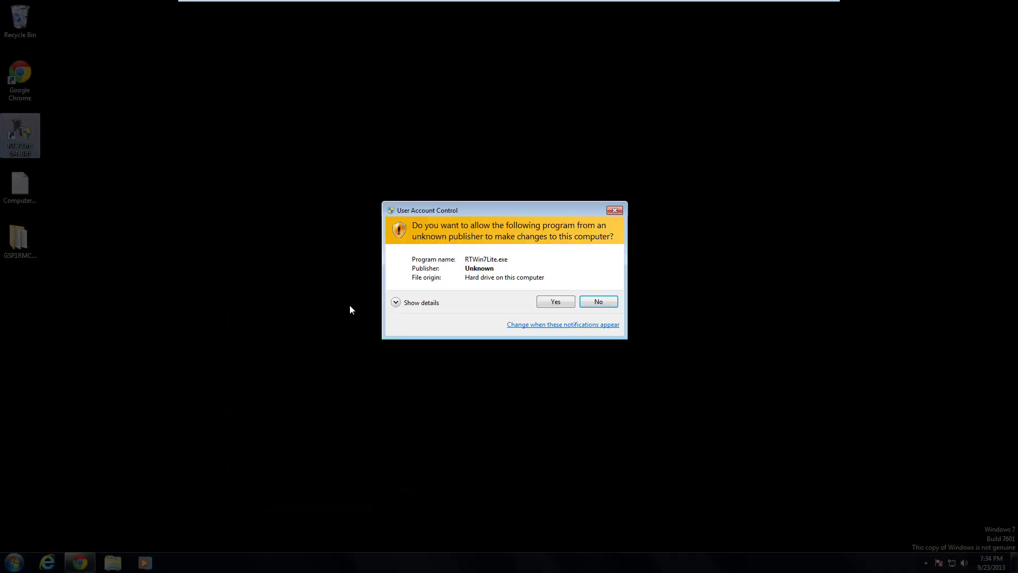
{"action": "left_click", "coordinate": [555, 301]}
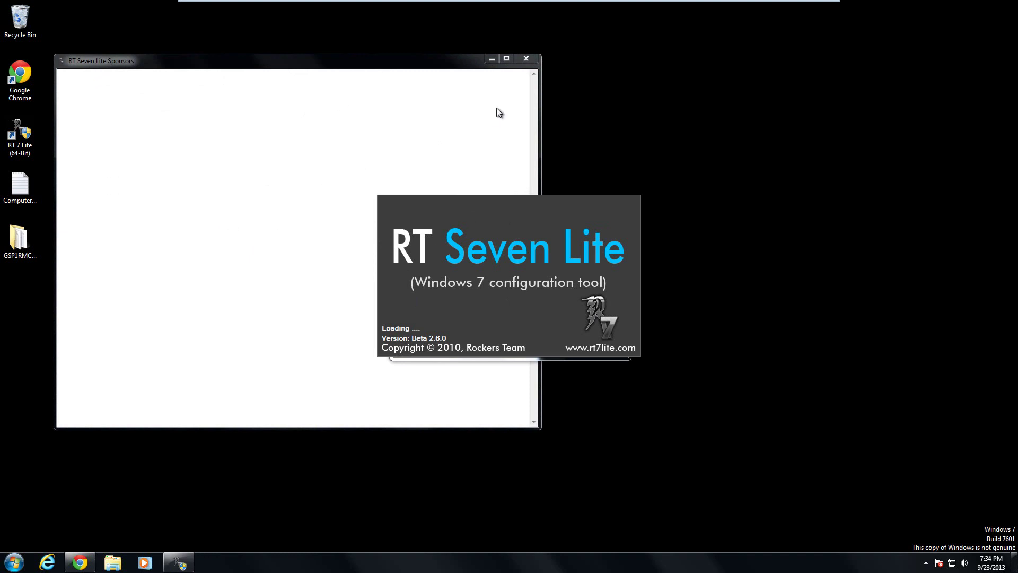
{"action": "left_click", "coordinate": [527, 59]}
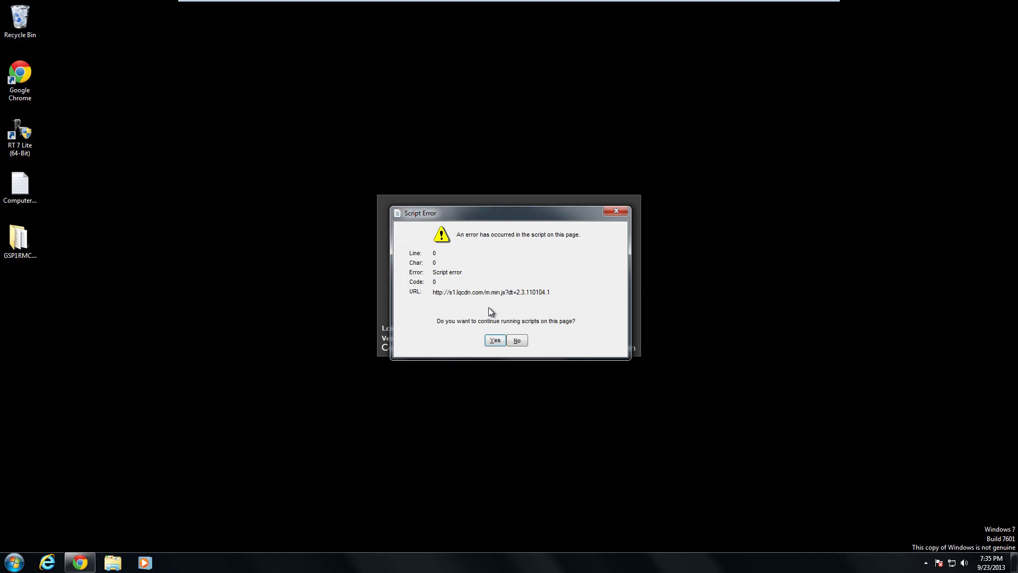
{"action": "left_click", "coordinate": [496, 340]}
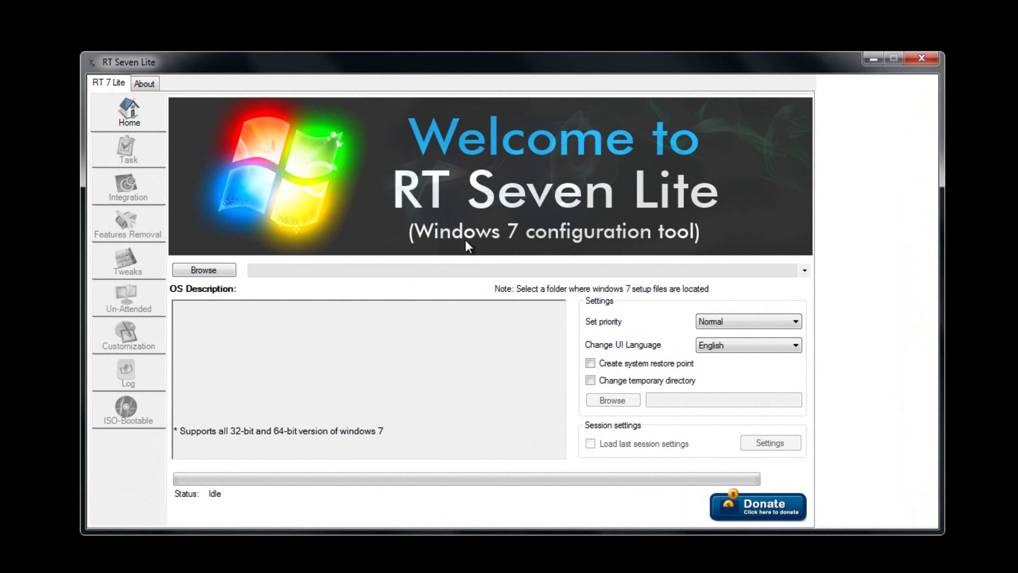
Step: Set the Windows source to the GSP1RMCPRXFREO_EN_DVD setup folder instead of an ISO
{"action": "left_click", "coordinate": [214, 271]}
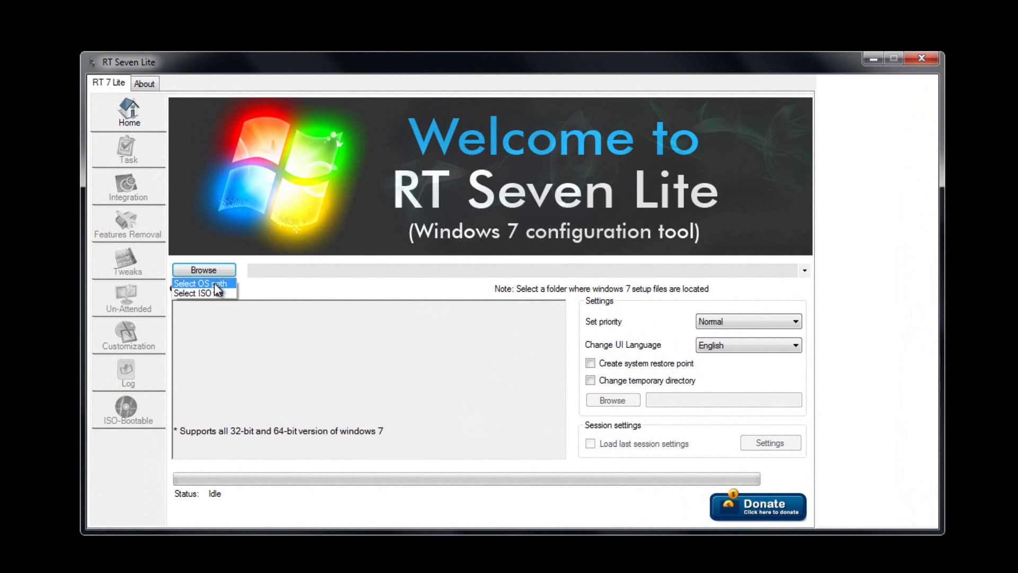
{"action": "left_click", "coordinate": [212, 292]}
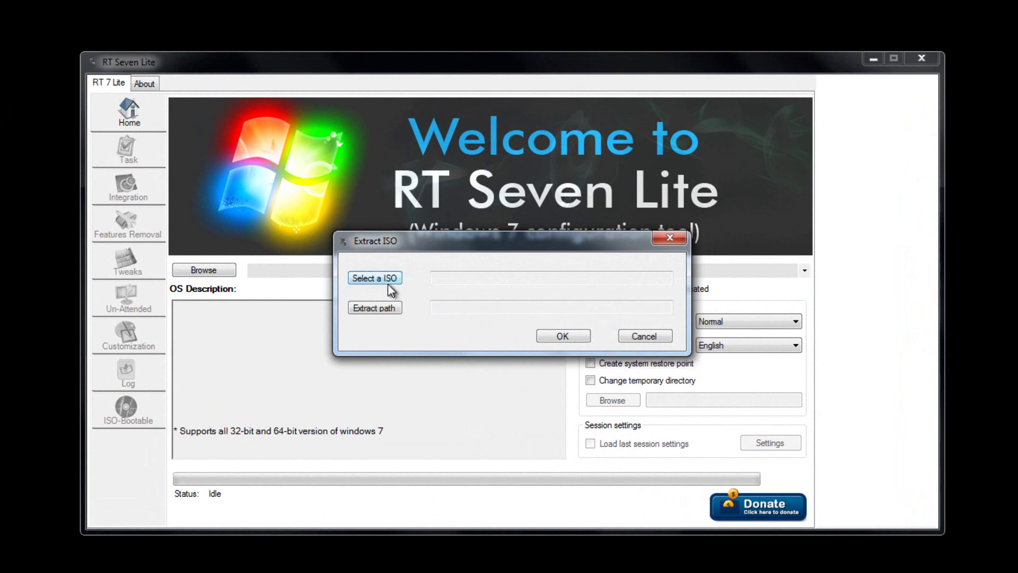
{"action": "left_click", "coordinate": [663, 336]}
{"action": "left_click", "coordinate": [192, 269]}
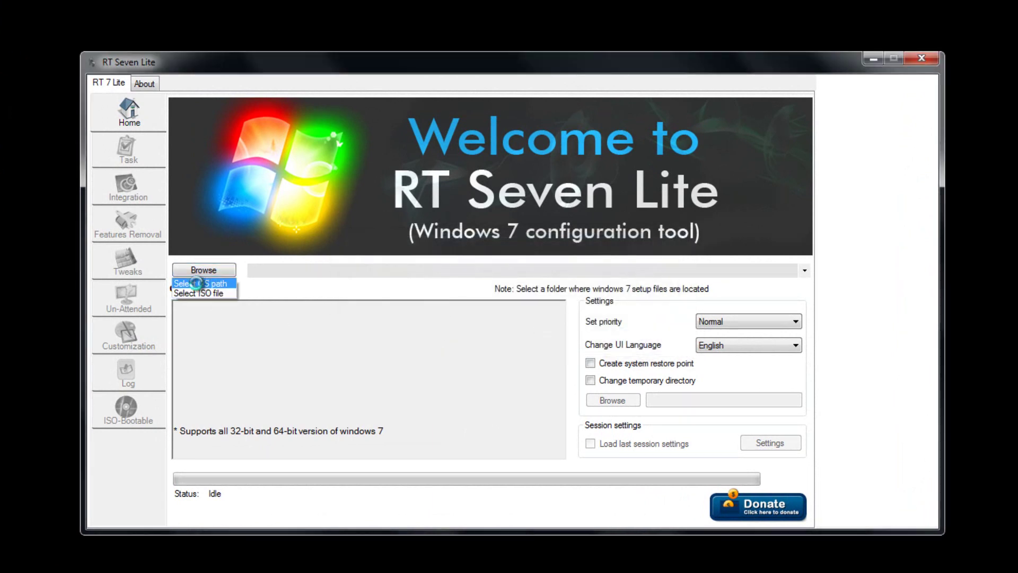
{"action": "left_click", "coordinate": [196, 283]}
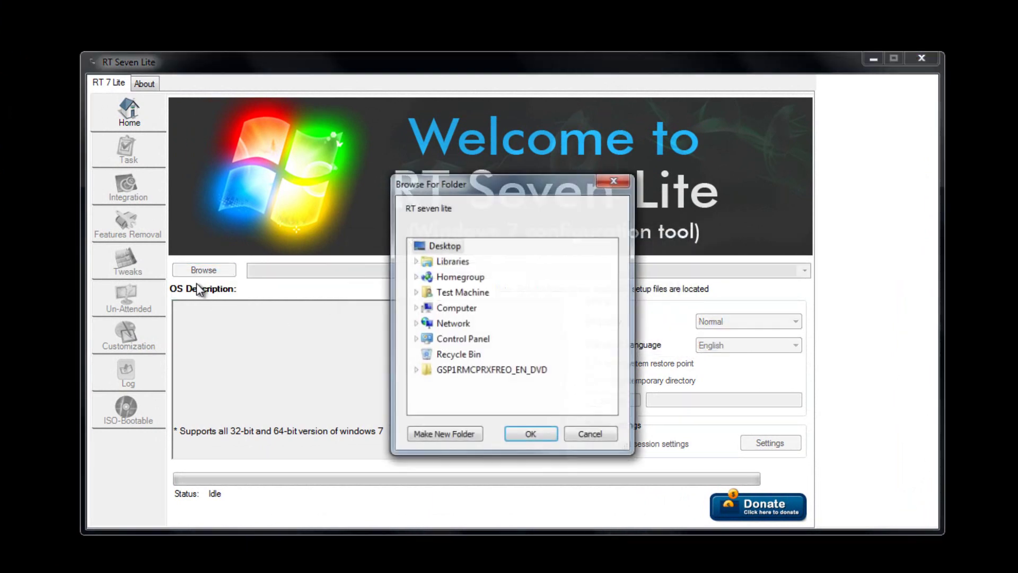
{"action": "double_click", "coordinate": [497, 371]}
{"action": "left_click", "coordinate": [531, 435]}
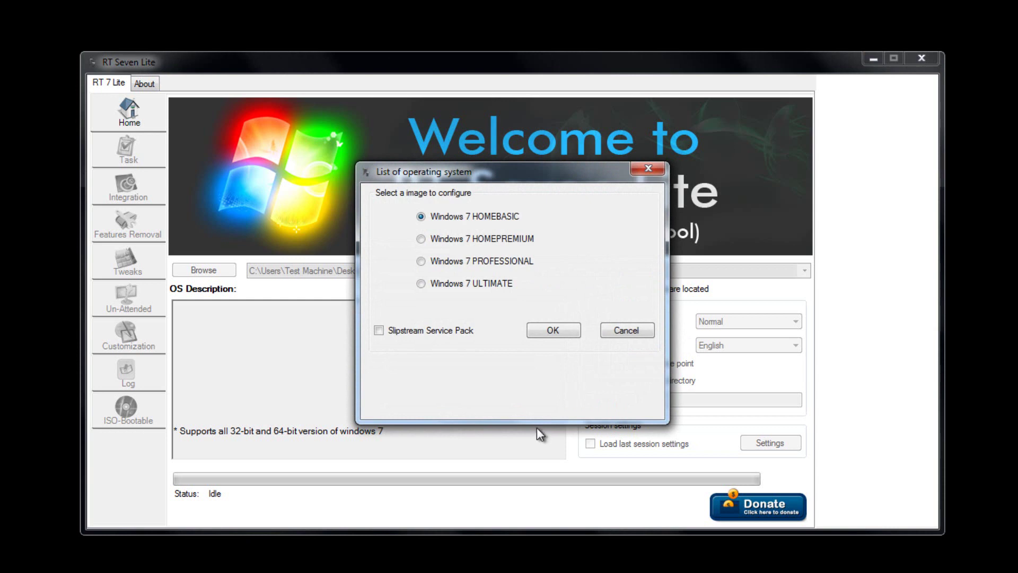
Step: Load the Windows 7 PROFESSIONAL 64-bit edition and go to the Task page
{"action": "left_click", "coordinate": [495, 266]}
{"action": "left_click", "coordinate": [536, 330]}
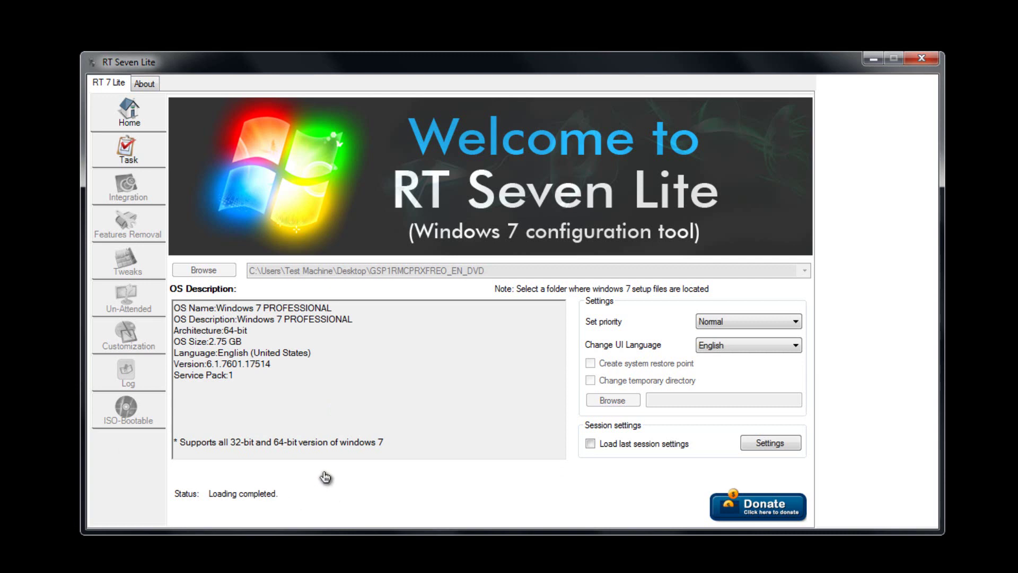
{"action": "left_click", "coordinate": [129, 155]}
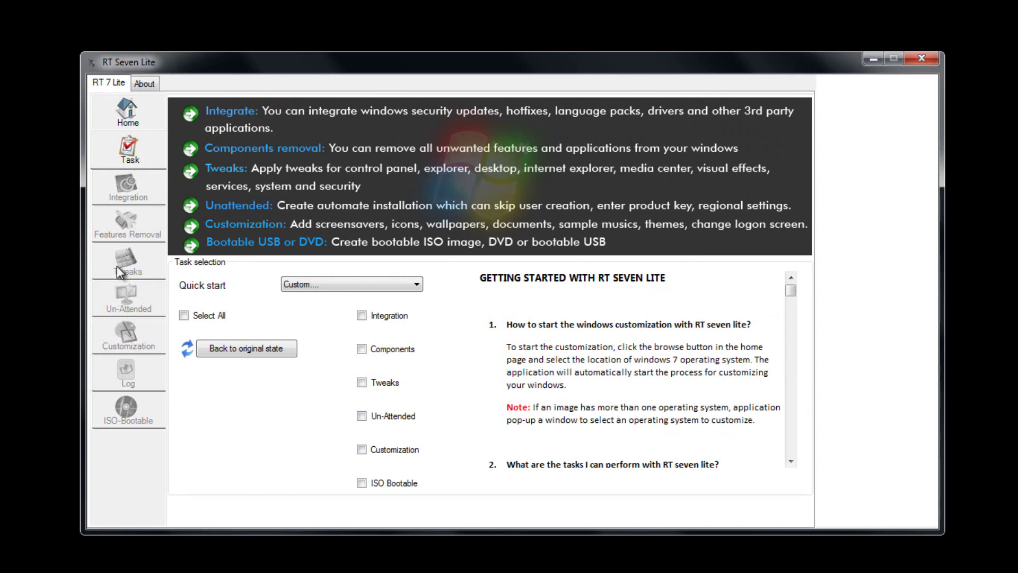
Step: Apply the Tweaked quick start preset, replacing Safe, so all tasks are ticked
{"action": "left_click", "coordinate": [300, 284]}
{"action": "left_click", "coordinate": [303, 306]}
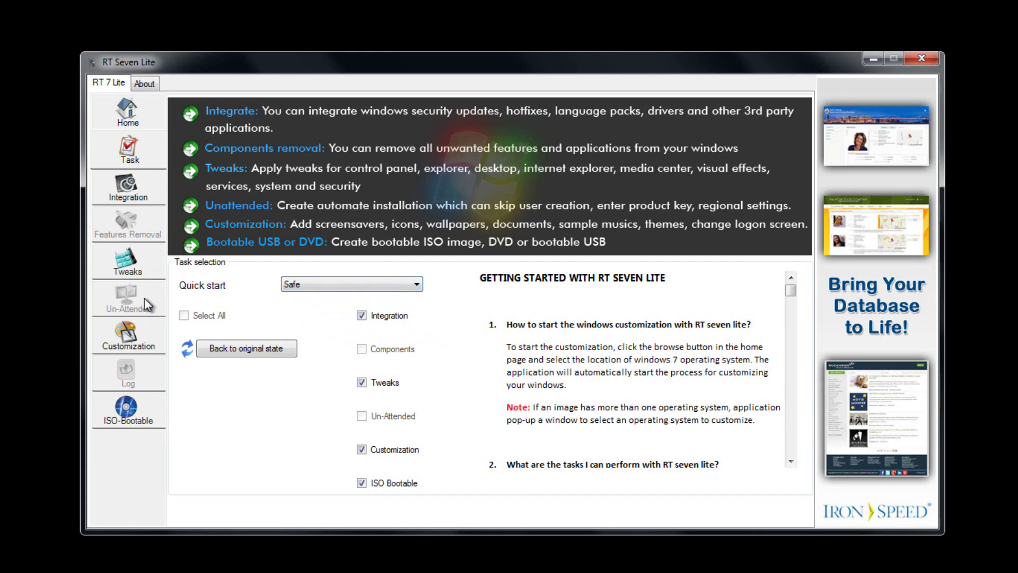
{"action": "left_click", "coordinate": [320, 286]}
{"action": "left_click", "coordinate": [322, 314]}
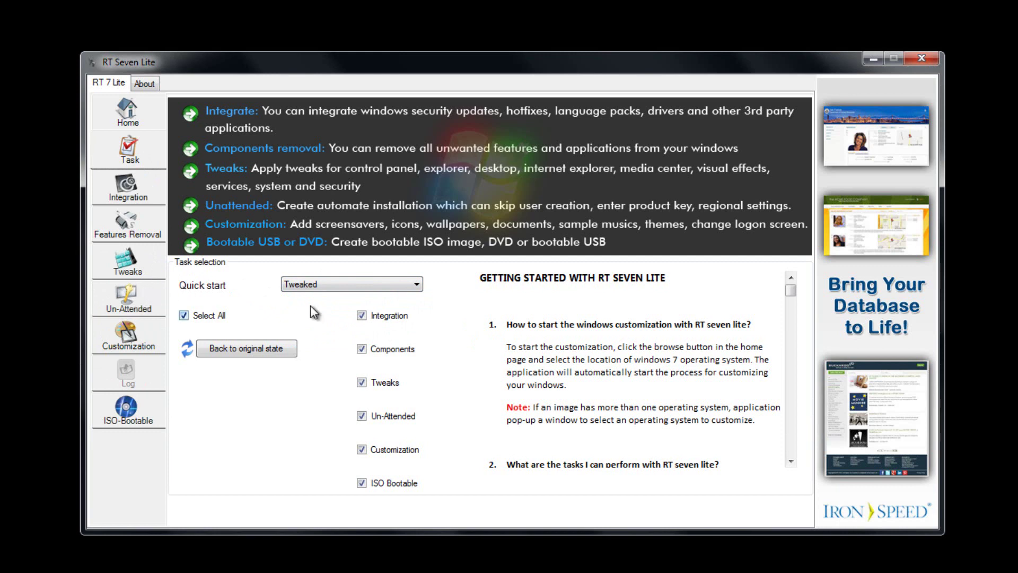
{"action": "left_click", "coordinate": [336, 282]}
{"action": "left_click", "coordinate": [336, 282]}
Step: In Integration, skip adding updates and turn off forced unsigned driver integration
{"action": "left_click", "coordinate": [134, 189]}
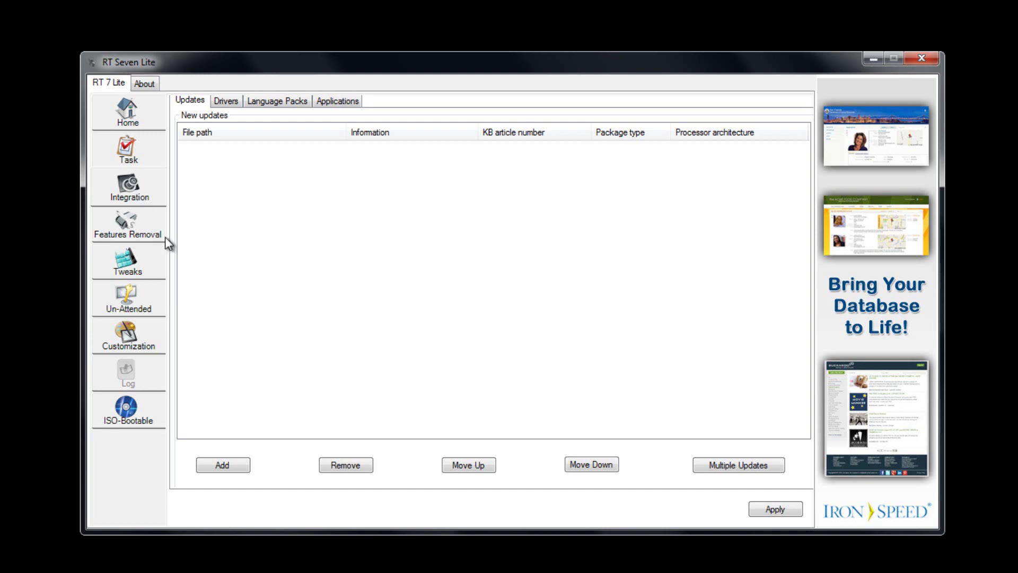
{"action": "left_click", "coordinate": [244, 465]}
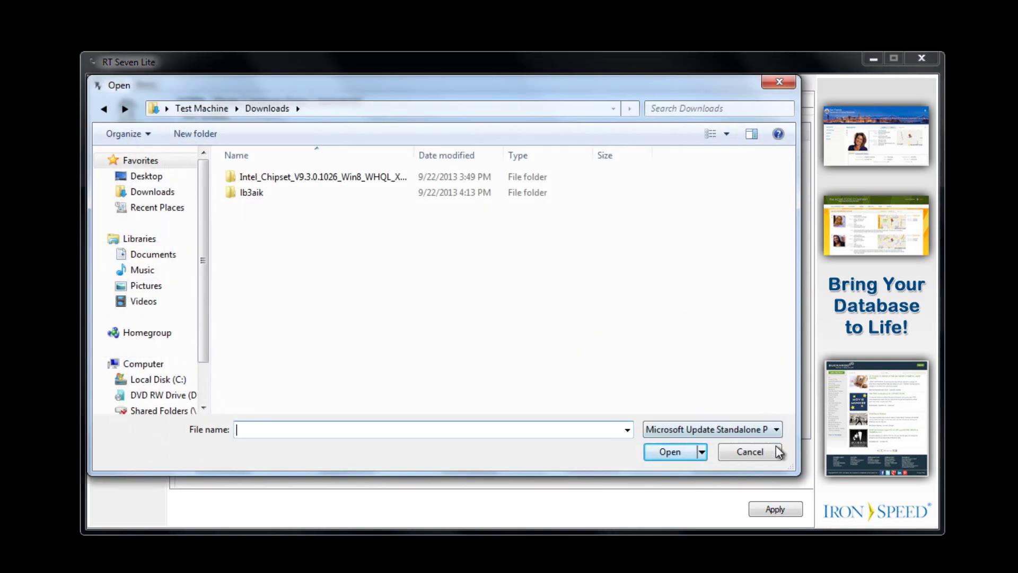
{"action": "left_click", "coordinate": [764, 452]}
{"action": "left_click", "coordinate": [225, 102]}
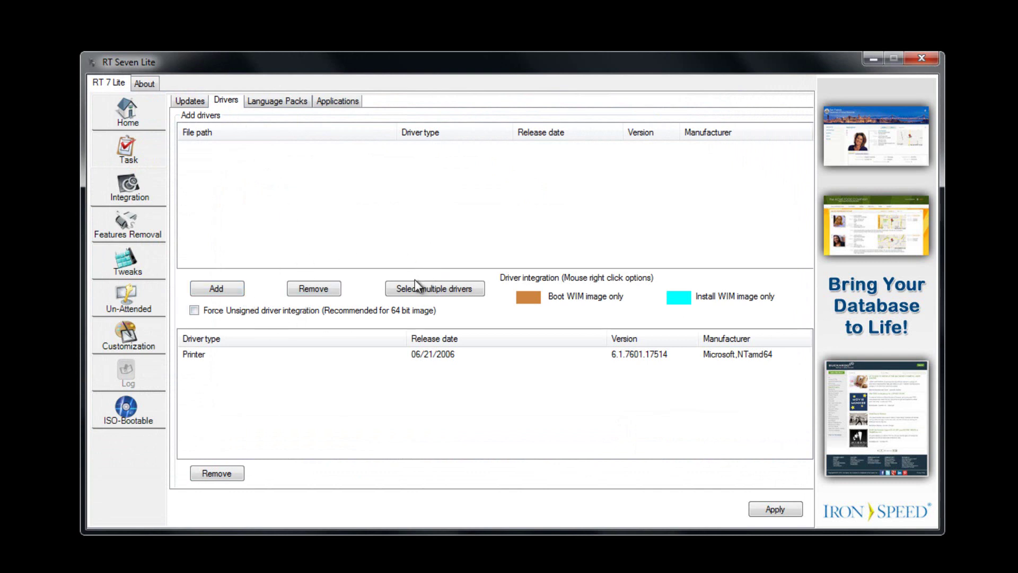
{"action": "left_click", "coordinate": [193, 311]}
Step: Add rt_7_lite_win7_Vista_x64_sp1.exe from Downloads to the Applications integration list
{"action": "left_click", "coordinate": [283, 104]}
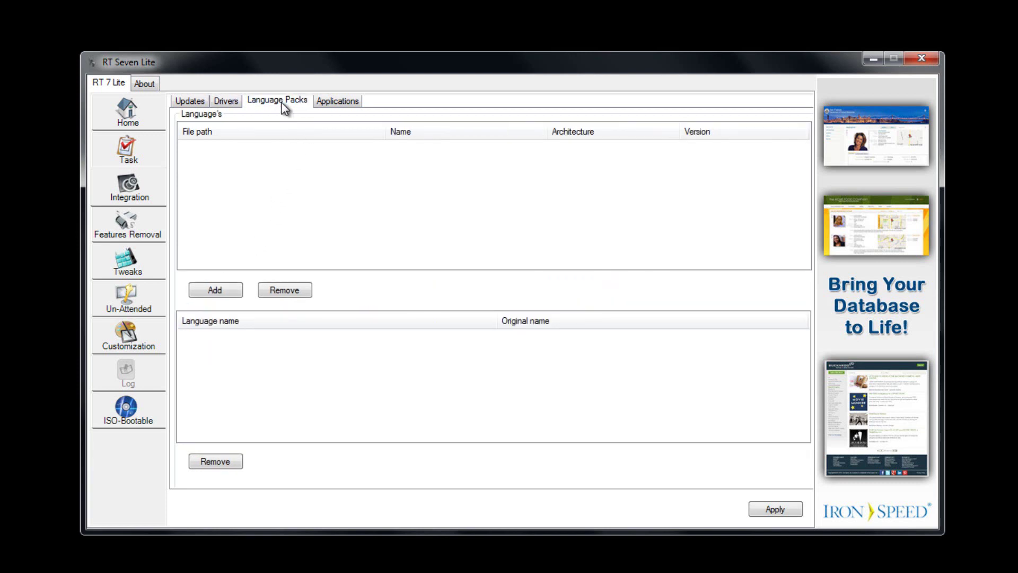
{"action": "left_click", "coordinate": [320, 103]}
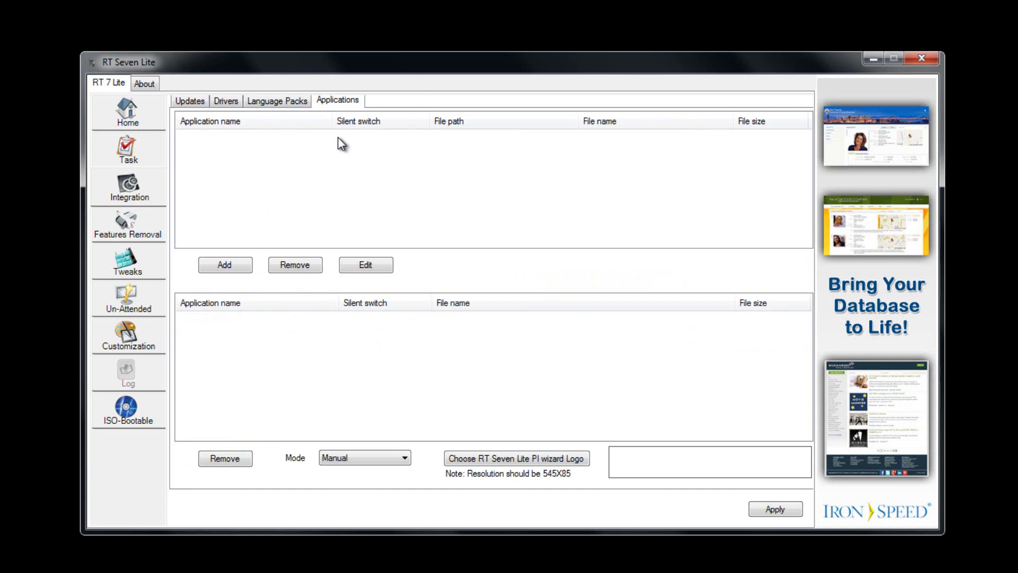
{"action": "left_click", "coordinate": [225, 265]}
{"action": "left_click", "coordinate": [293, 210]}
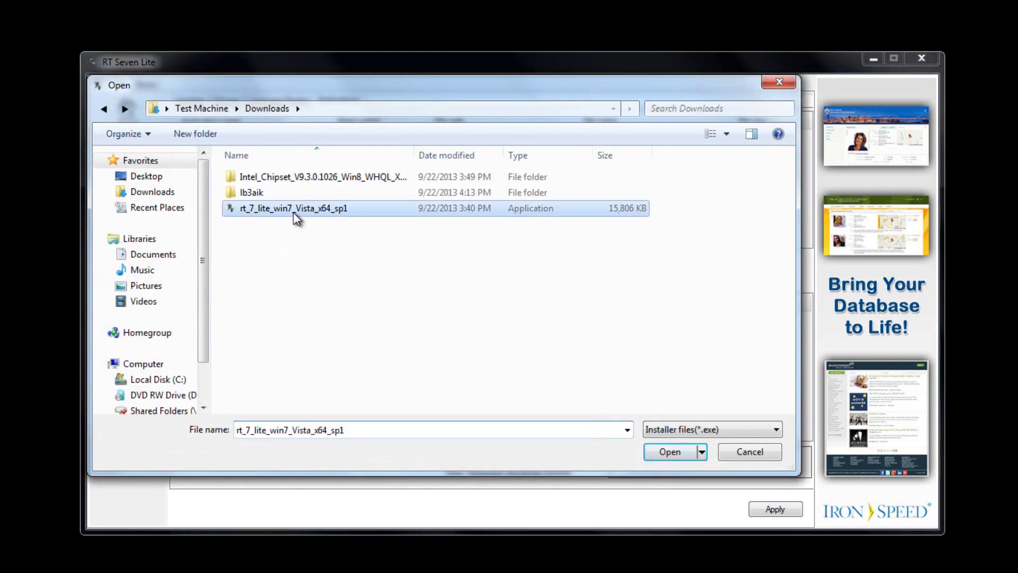
{"action": "left_click", "coordinate": [664, 453]}
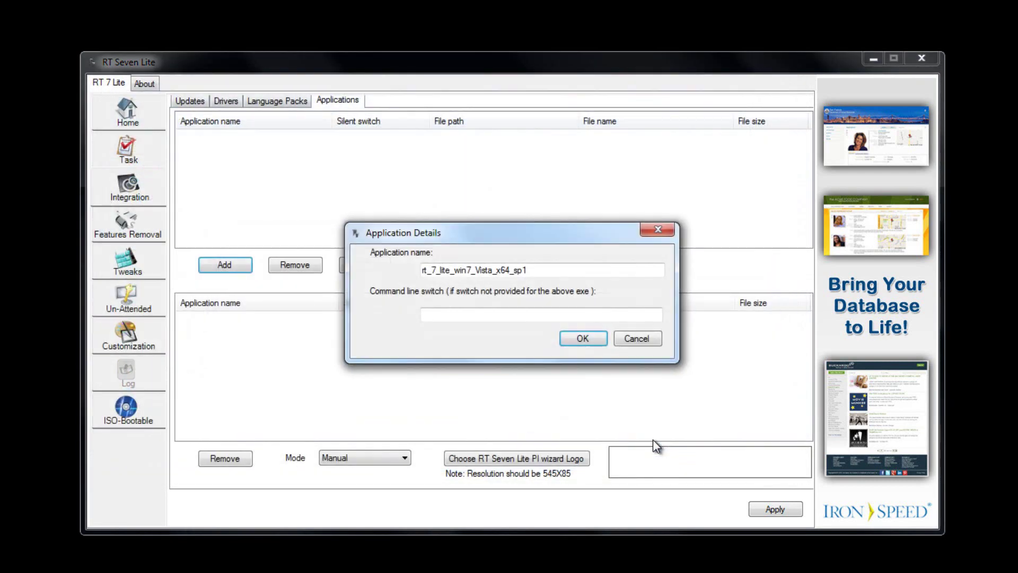
{"action": "left_click", "coordinate": [573, 340]}
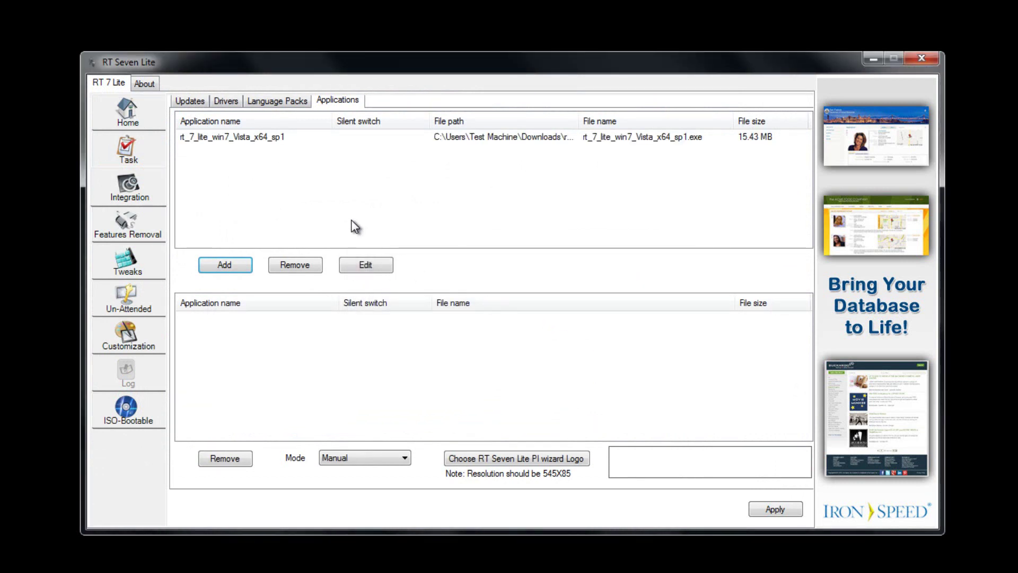
Step: In Features Removal, inspect the Accessories and Games groups, leaving Games unmarked
{"action": "left_click", "coordinate": [137, 225]}
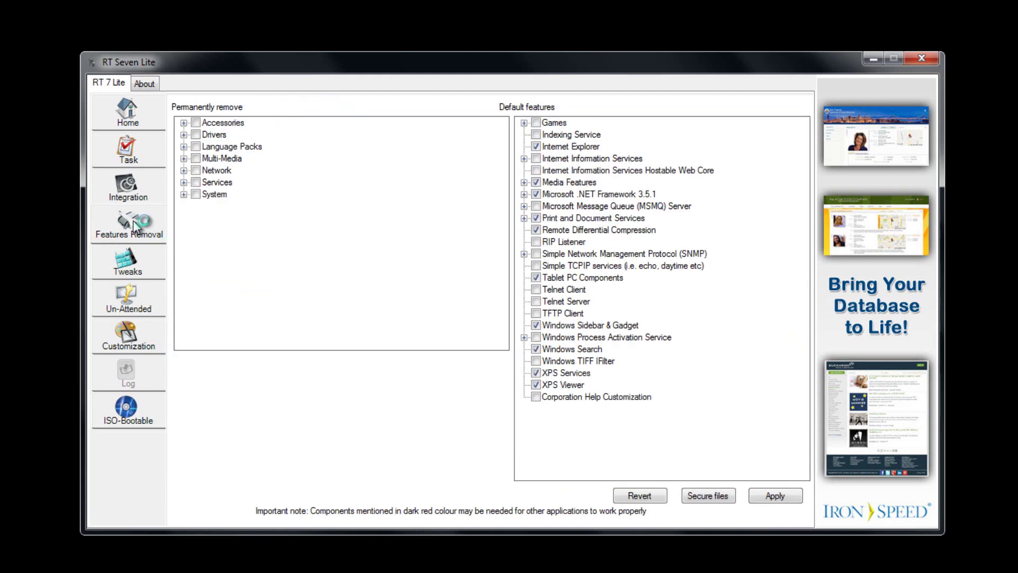
{"action": "left_click", "coordinate": [184, 123]}
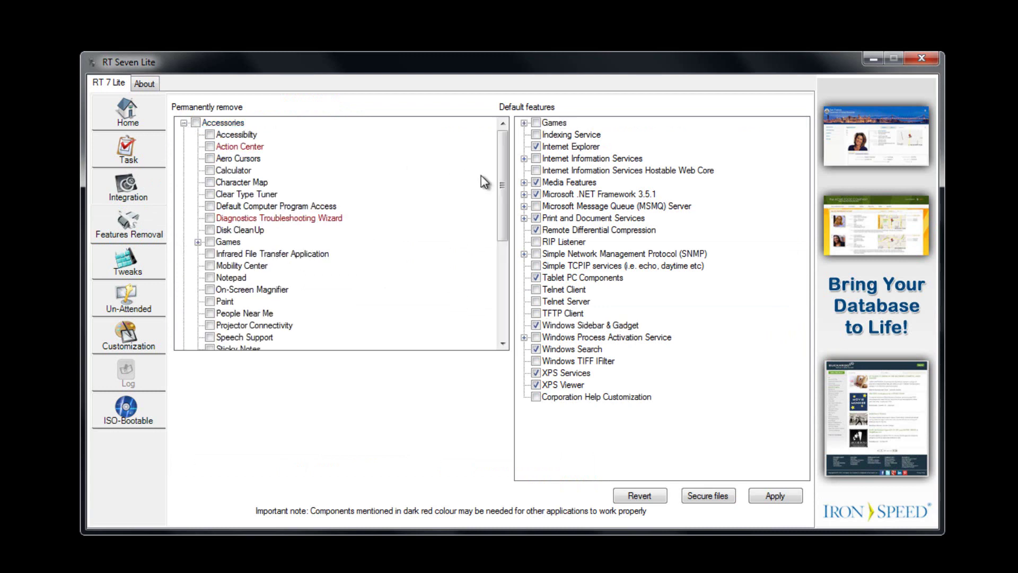
{"action": "mouse_move", "coordinate": [505, 172]}
{"action": "left_mouse_down"}
{"action": "mouse_move", "coordinate": [504, 239]}
{"action": "mouse_move", "coordinate": [513, 169]}
{"action": "left_mouse_up"}
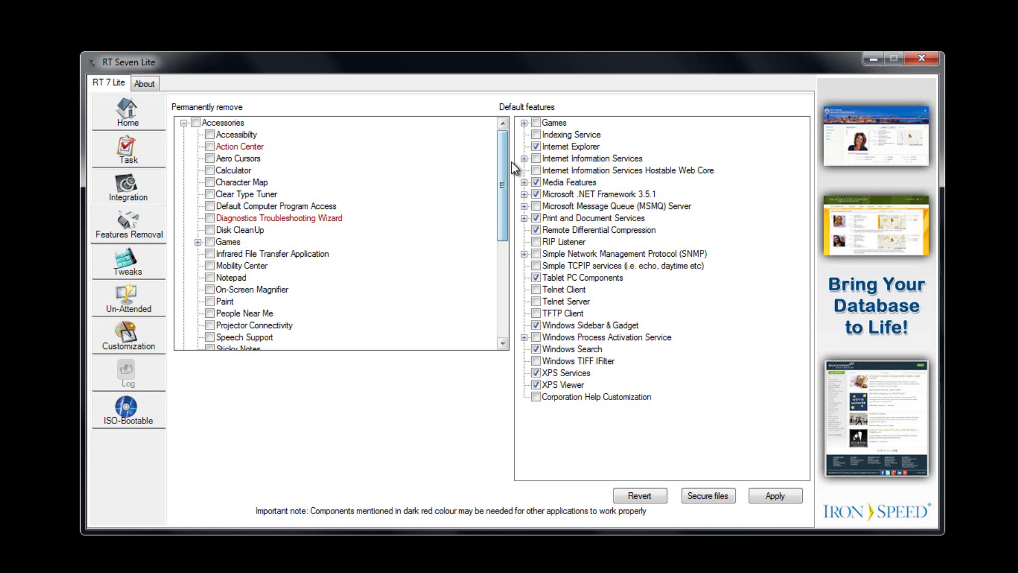
{"action": "left_click", "coordinate": [211, 242]}
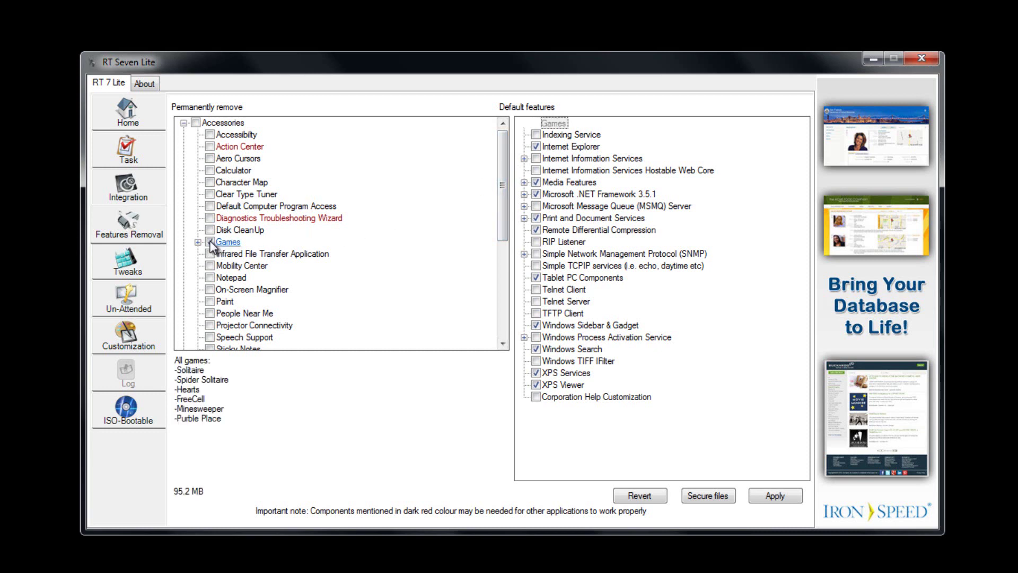
{"action": "left_click", "coordinate": [210, 243]}
{"action": "left_click", "coordinate": [197, 243]}
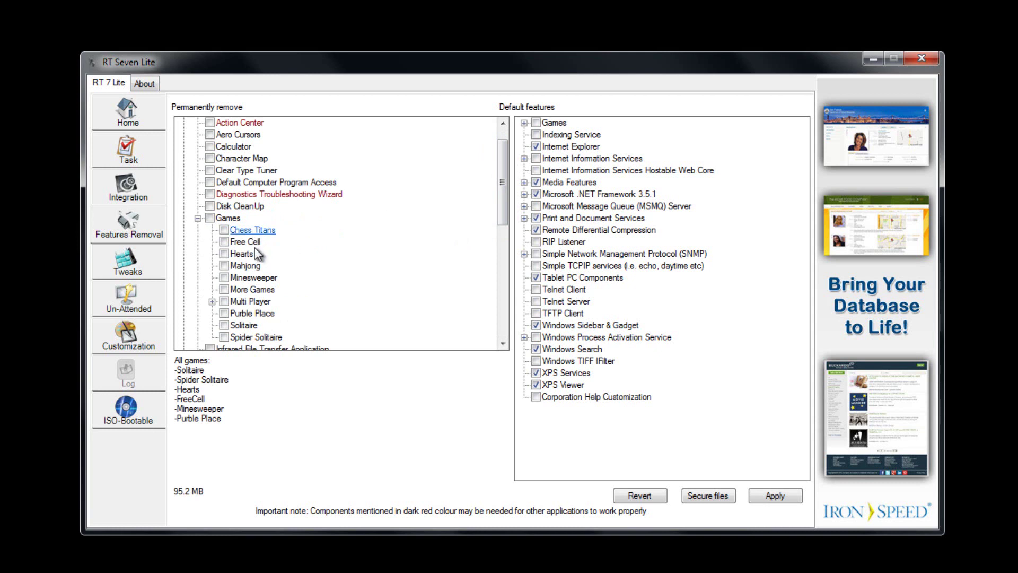
{"action": "left_click", "coordinate": [197, 218]}
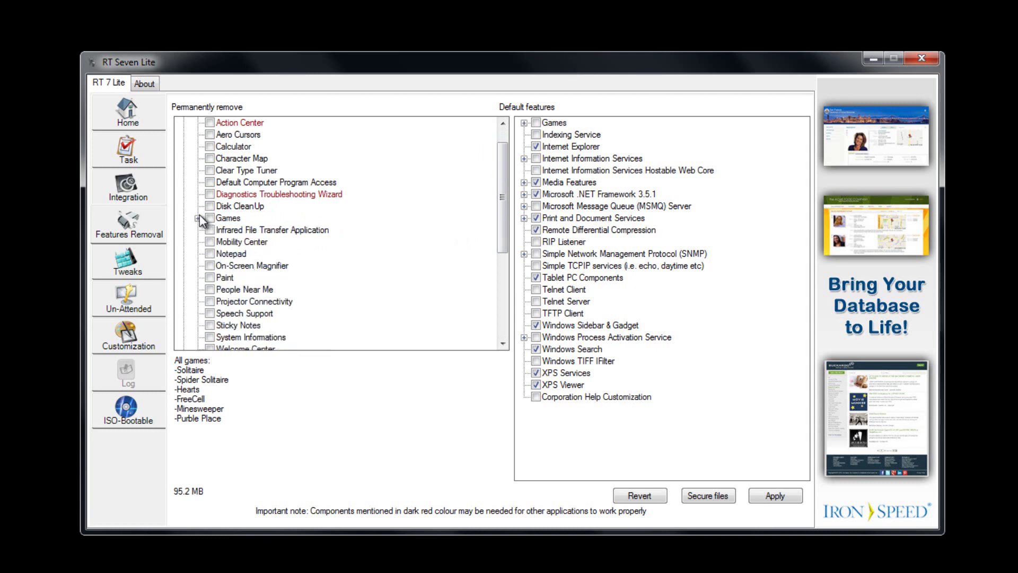
{"action": "mouse_move", "coordinate": [238, 244]}
{"action": "left_click_drag", "start_coordinate": [505, 175], "coordinate": [501, 284]}
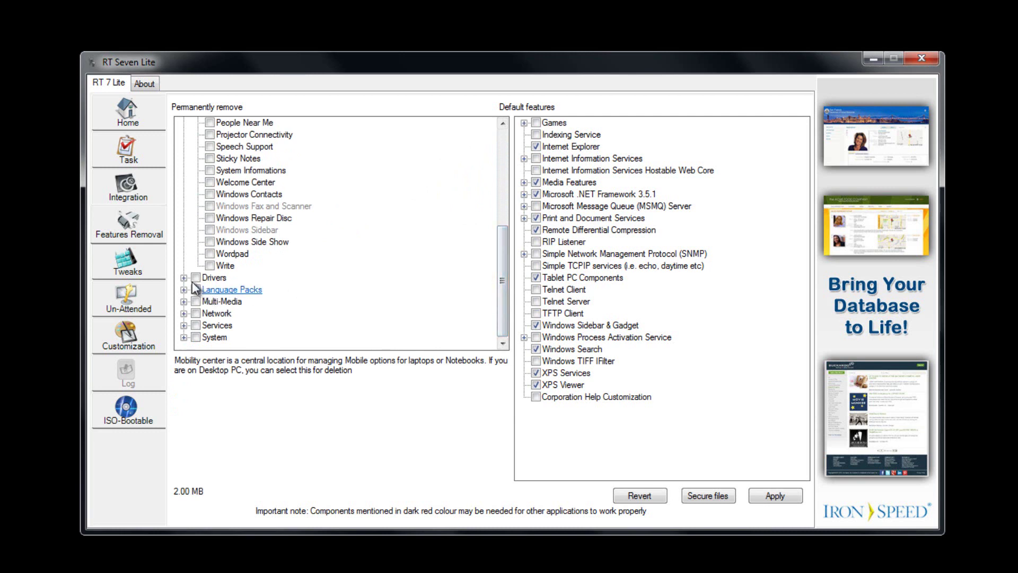
Step: Browse the Drivers, System and Language Packs groups, then tick Windows DVD Maker under Media Features
{"action": "left_click", "coordinate": [184, 278]}
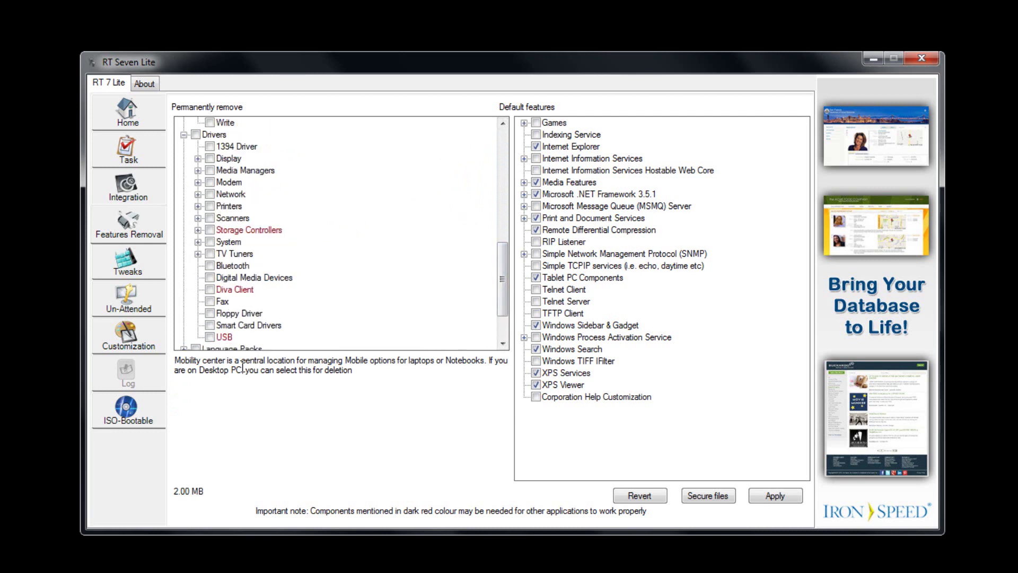
{"action": "left_click", "coordinate": [184, 136]}
{"action": "left_click", "coordinate": [183, 336]}
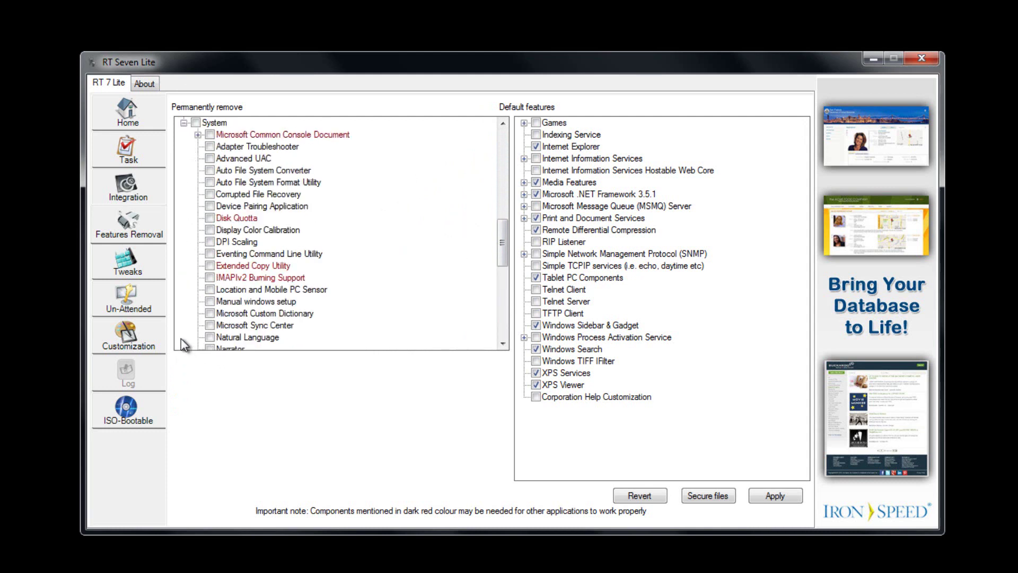
{"action": "left_click", "coordinate": [184, 122]}
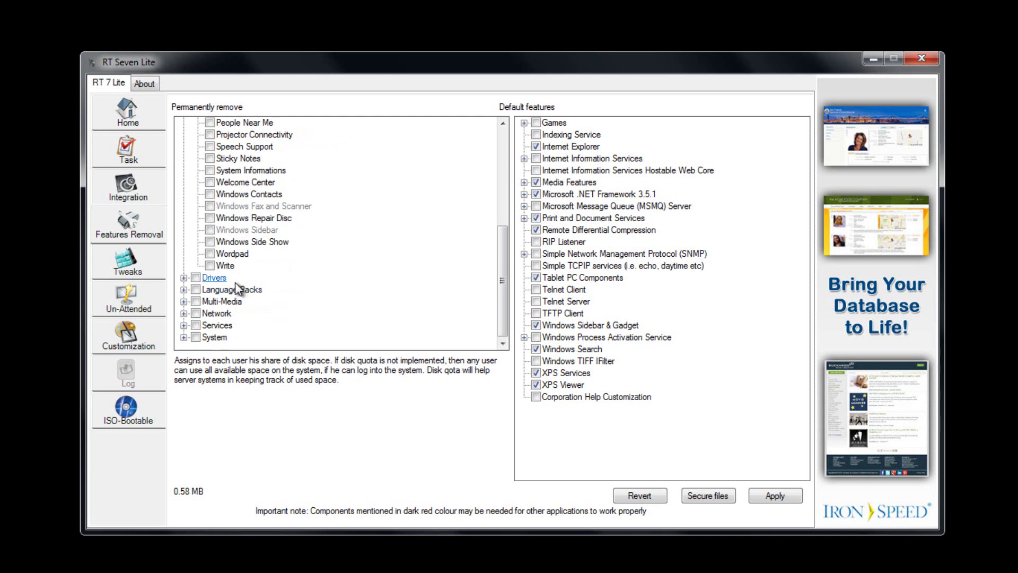
{"action": "left_click", "coordinate": [183, 290]}
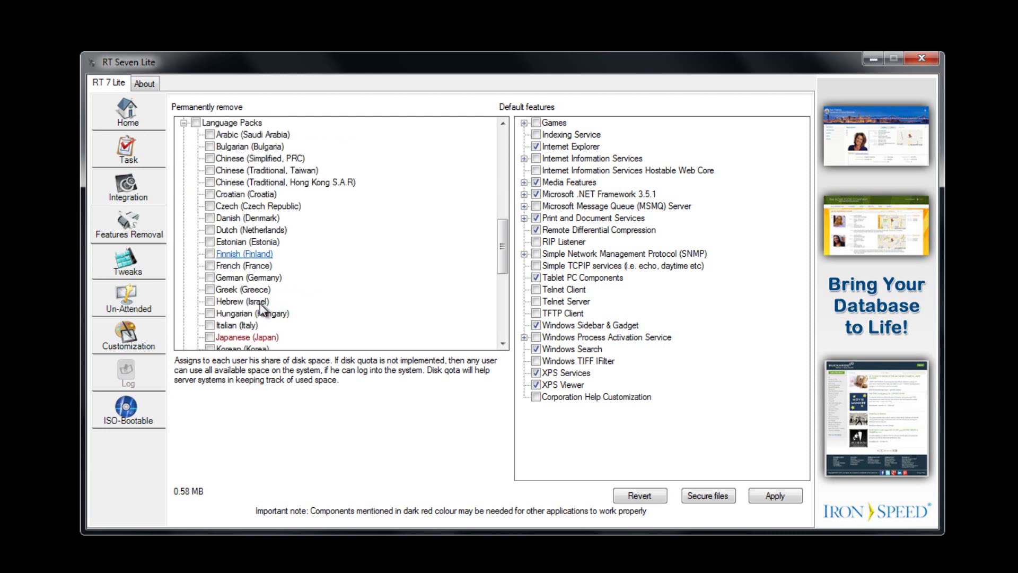
{"action": "left_click", "coordinate": [184, 123]}
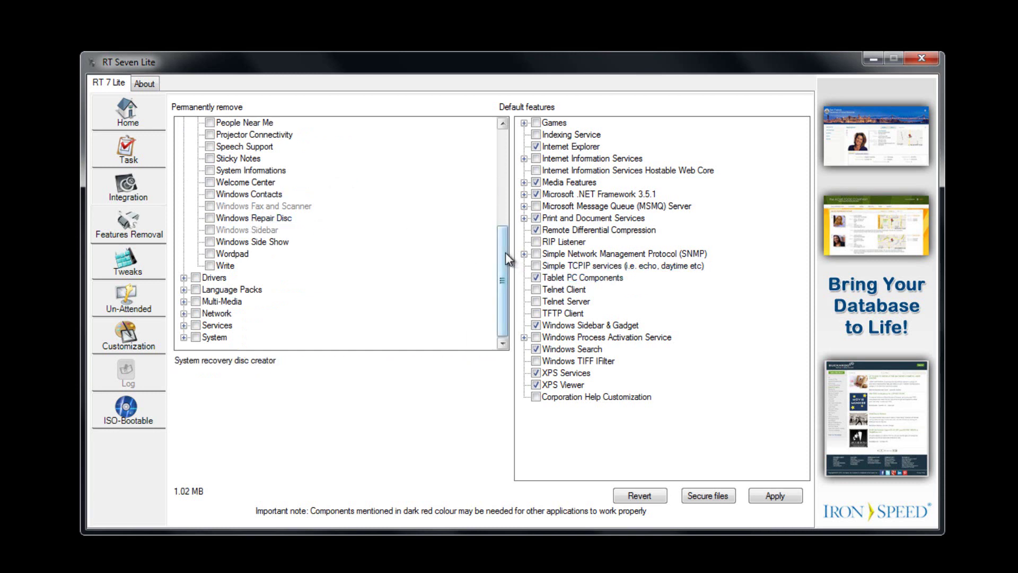
{"action": "left_click_drag", "start_coordinate": [508, 258], "coordinate": [530, 130]}
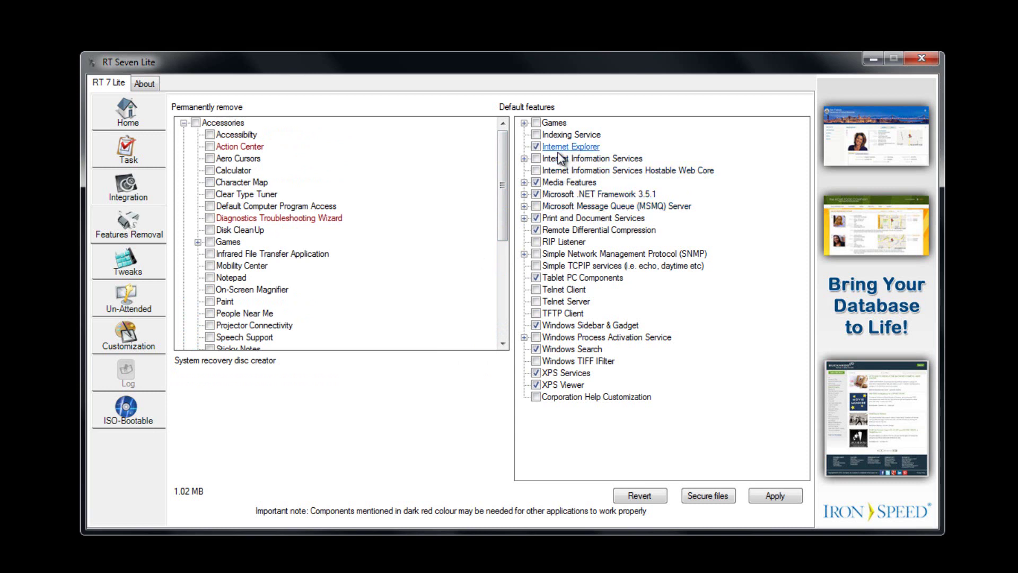
{"action": "left_click", "coordinate": [524, 182]}
{"action": "left_click", "coordinate": [551, 194]}
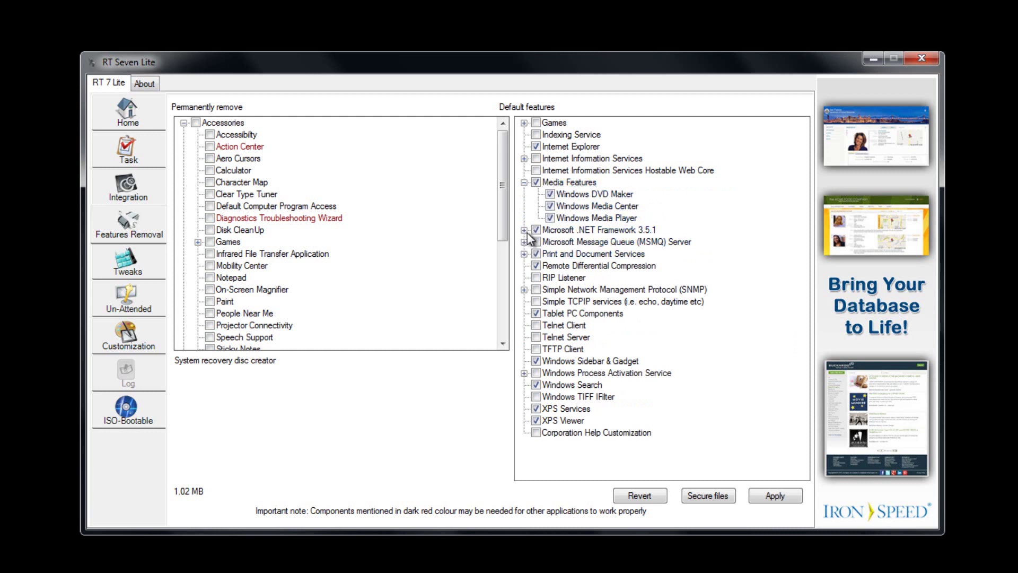
{"action": "left_click", "coordinate": [112, 265]}
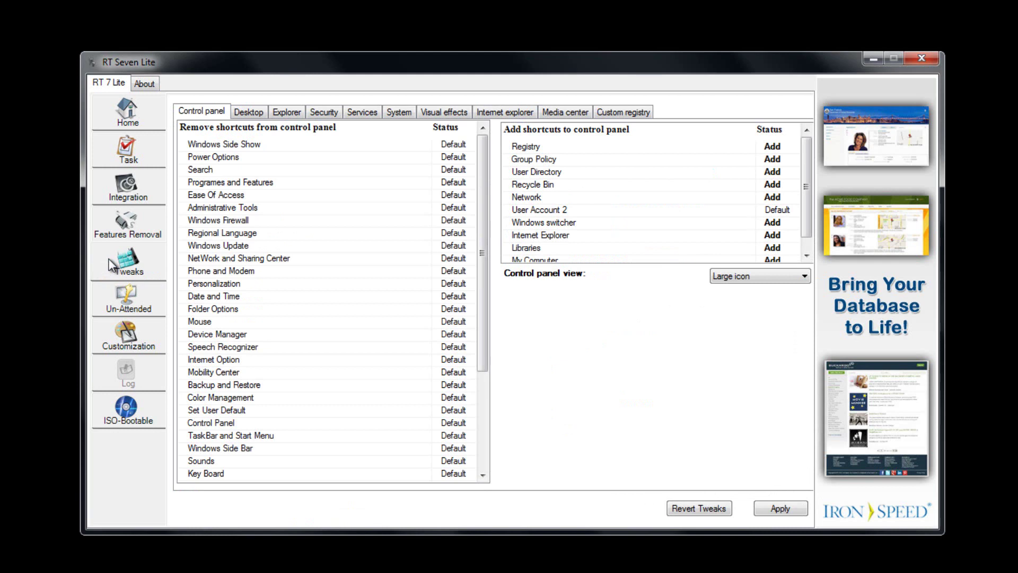
Step: Leave the Windows Firewall Control Panel shortcut status at Default
{"action": "left_click", "coordinate": [257, 222]}
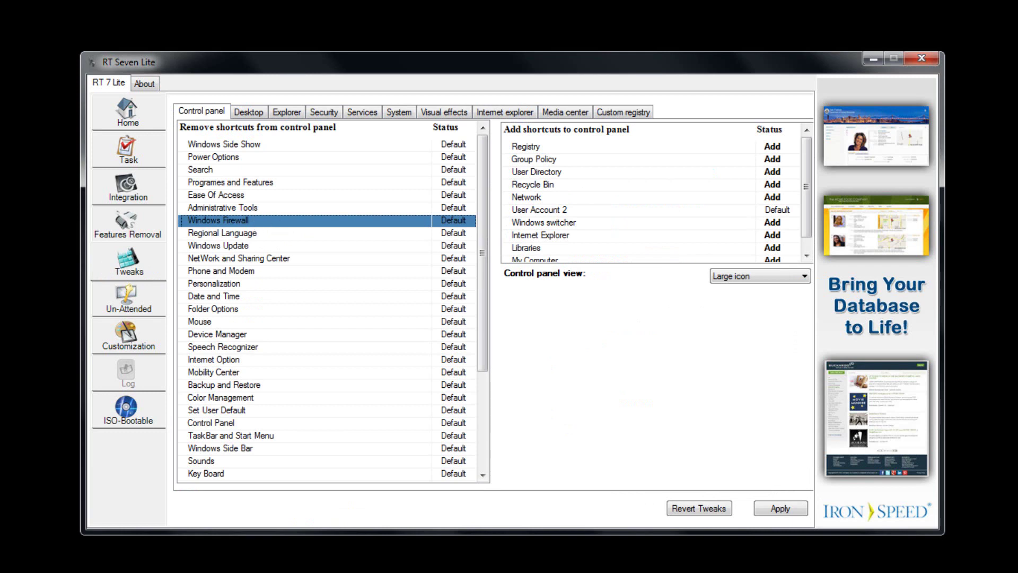
{"action": "left_click", "coordinate": [444, 221]}
{"action": "left_click", "coordinate": [468, 222]}
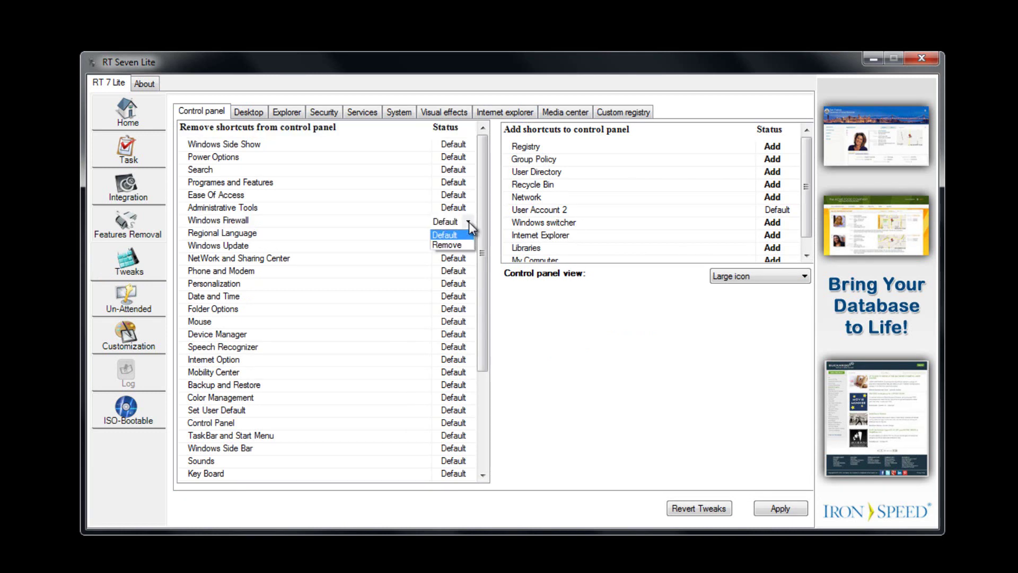
{"action": "left_click", "coordinate": [468, 222]}
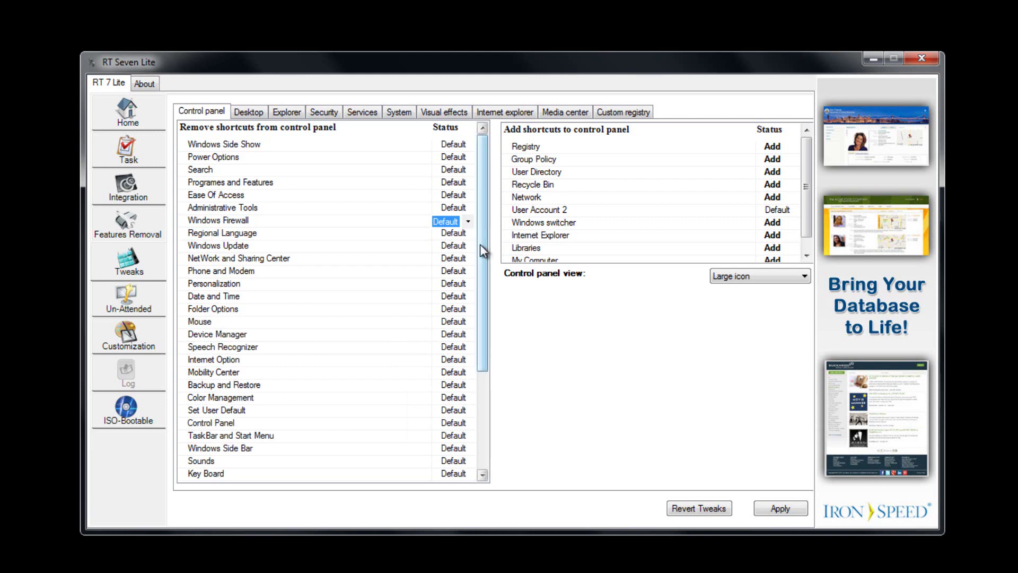
Step: Review the Desktop tweaks Auto EndTask and Application TimeOut, and Explorer's Network and Sharing Center entry
{"action": "left_click", "coordinate": [248, 112]}
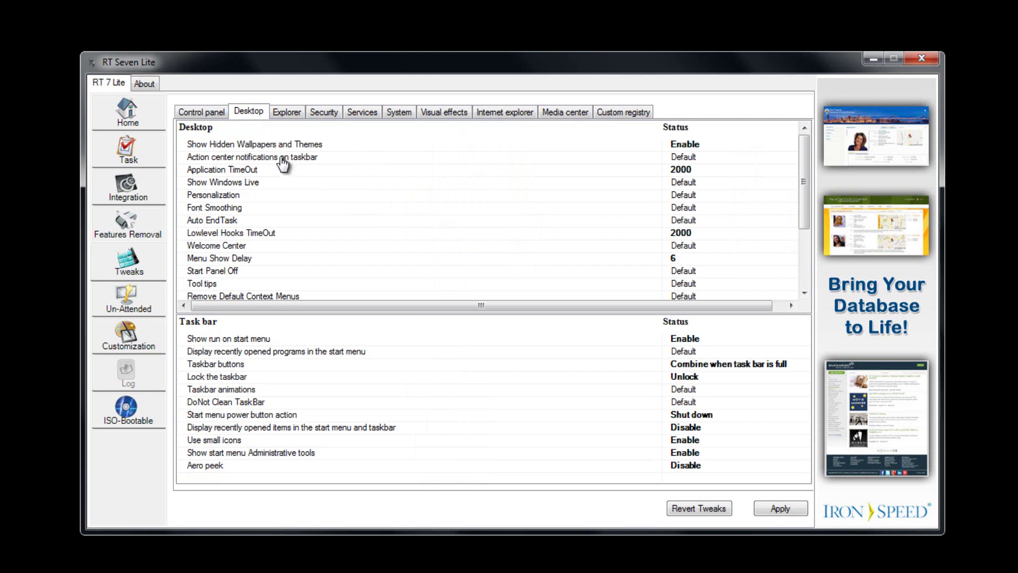
{"action": "left_click", "coordinate": [325, 220]}
{"action": "left_click", "coordinate": [473, 173]}
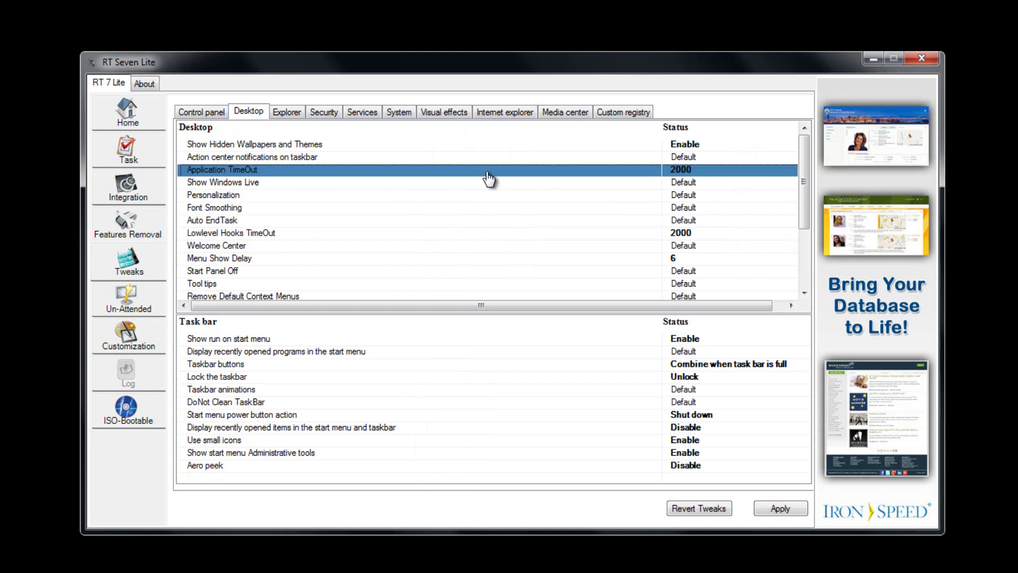
{"action": "mouse_move", "coordinate": [806, 169]}
{"action": "left_mouse_down"}
{"action": "mouse_move", "coordinate": [803, 228]}
{"action": "mouse_move", "coordinate": [804, 168]}
{"action": "left_mouse_up"}
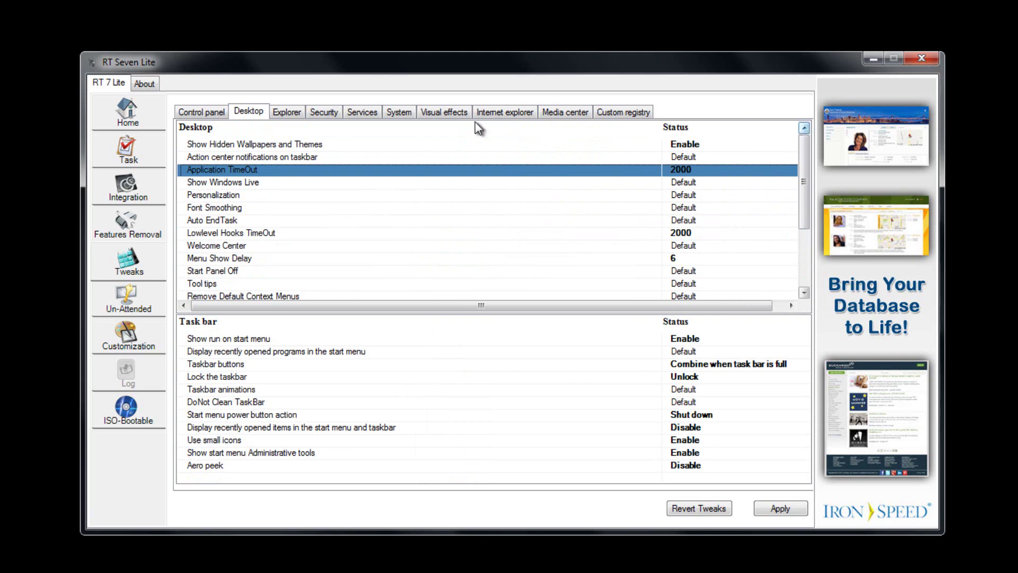
{"action": "left_click", "coordinate": [299, 112]}
{"action": "left_click", "coordinate": [288, 260]}
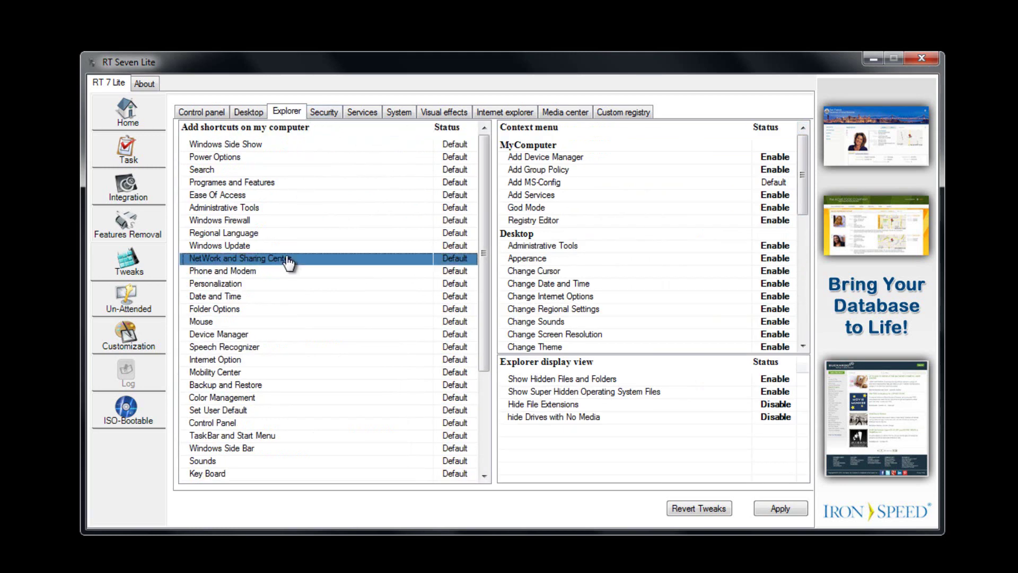
Step: Keep User account control disabled in Security, then review the Services and System tweaks
{"action": "left_click", "coordinate": [322, 112]}
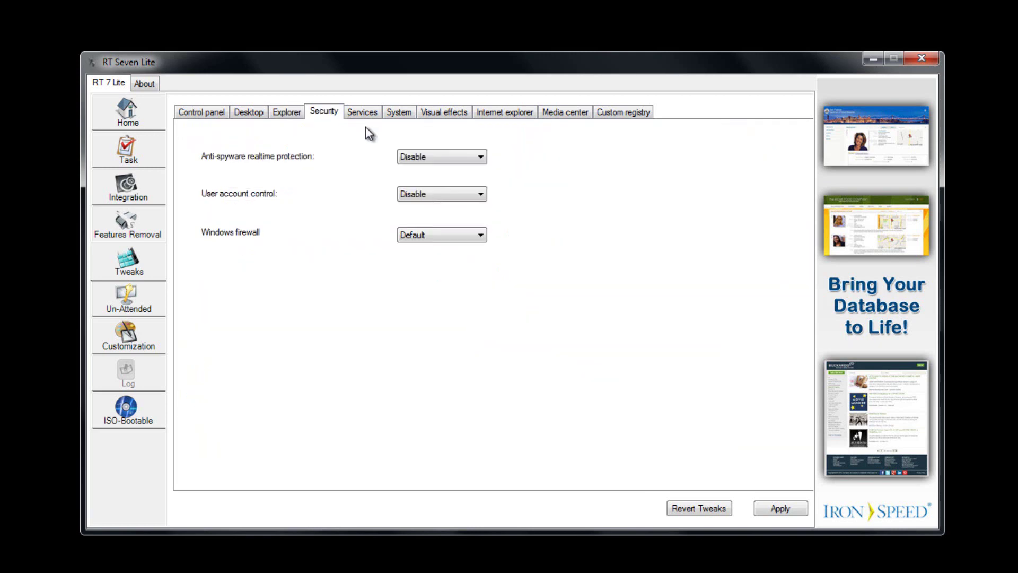
{"action": "left_click", "coordinate": [412, 194]}
{"action": "left_click", "coordinate": [412, 194]}
{"action": "left_click", "coordinate": [361, 107]}
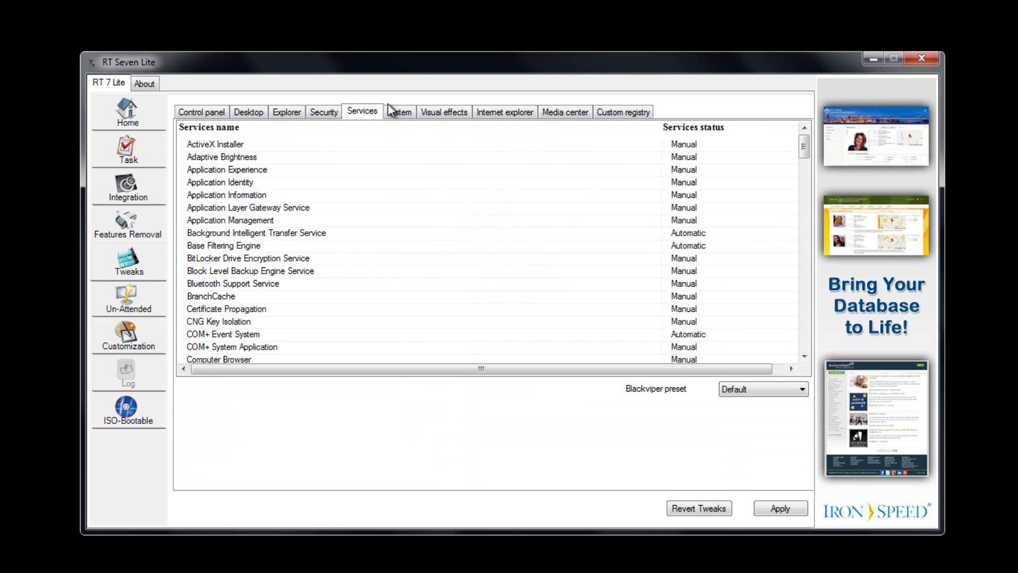
{"action": "left_click", "coordinate": [403, 109]}
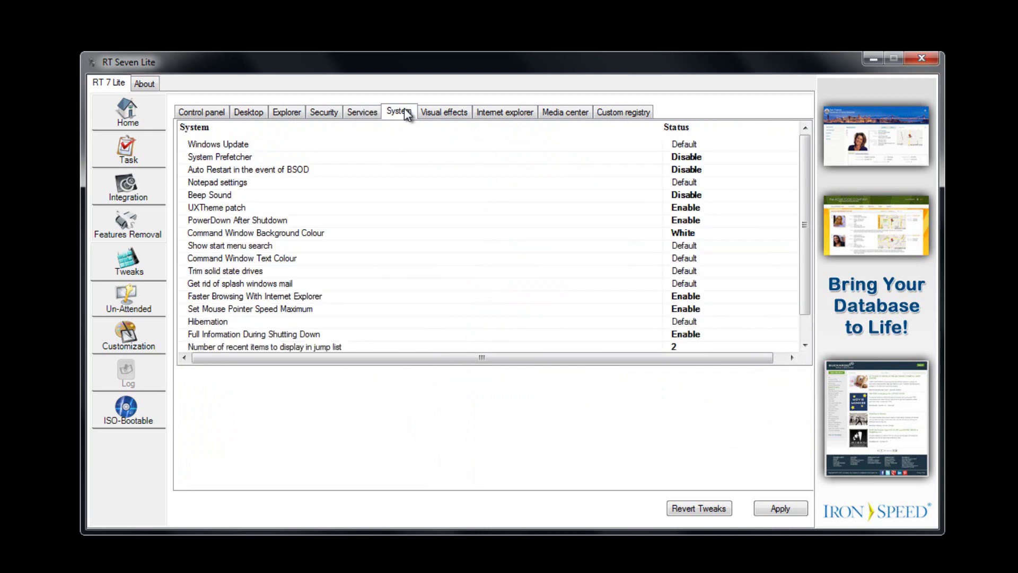
Step: Review Visual effects (Windows Dreamscenes), Internet explorer and Media center tweaks, ending on Custom registry
{"action": "left_click", "coordinate": [456, 113]}
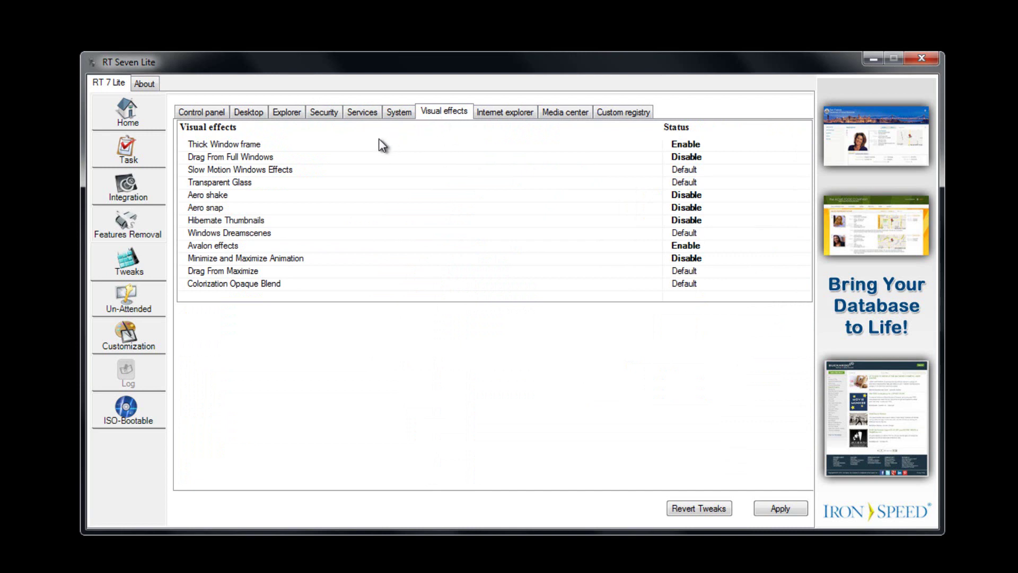
{"action": "left_click", "coordinate": [252, 234]}
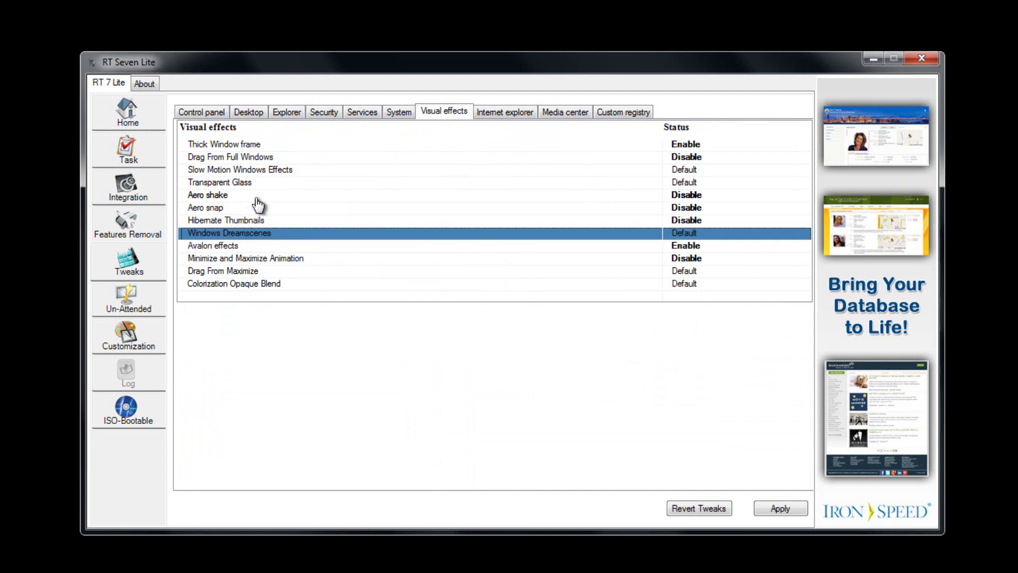
{"action": "left_click", "coordinate": [493, 113]}
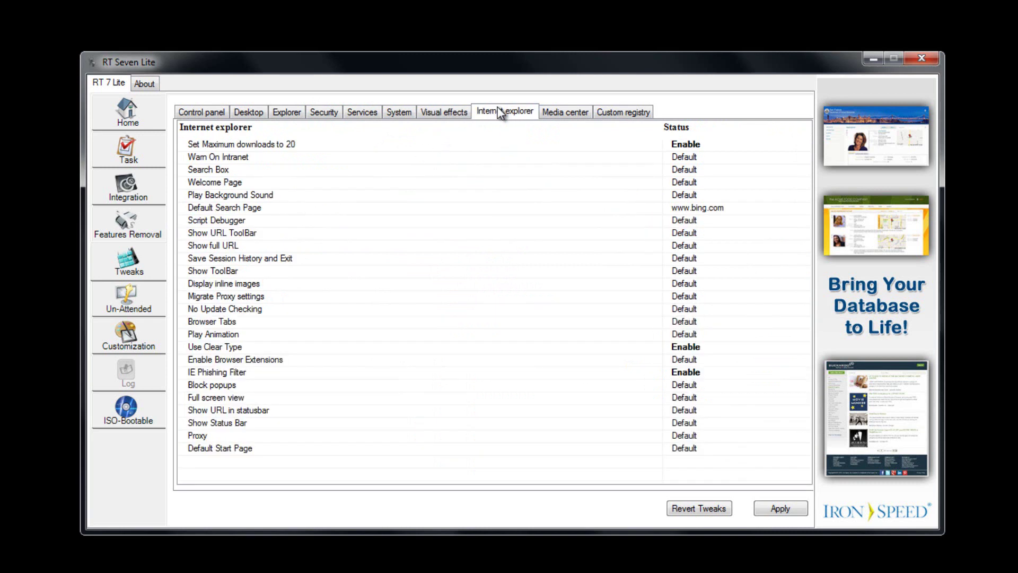
{"action": "left_click", "coordinate": [565, 111]}
{"action": "left_click", "coordinate": [621, 119]}
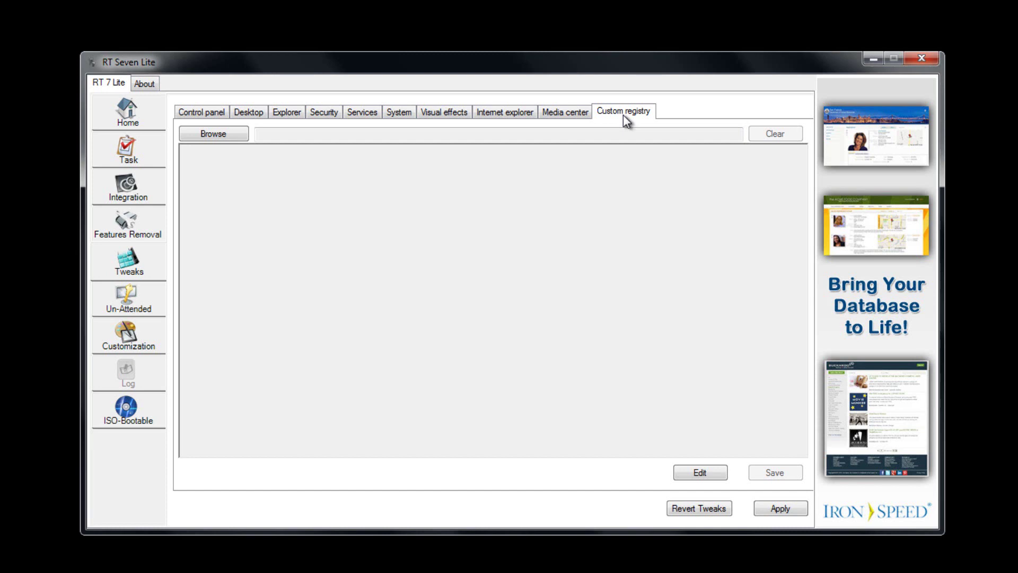
Step: Tick Skip user creation in Un-Attended settings, closing the Add more users form unchanged
{"action": "left_click", "coordinate": [136, 295]}
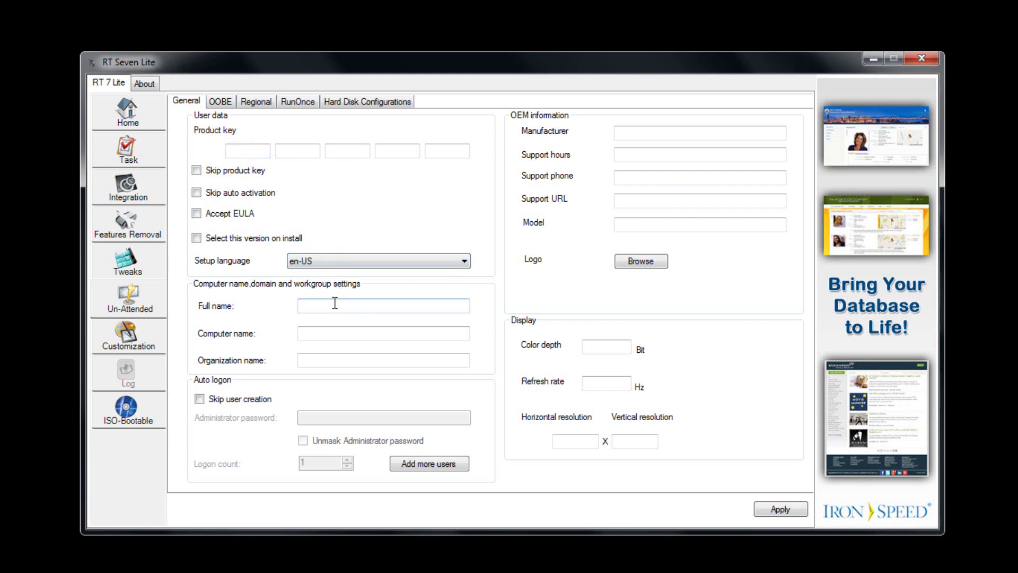
{"action": "left_click", "coordinate": [268, 397]}
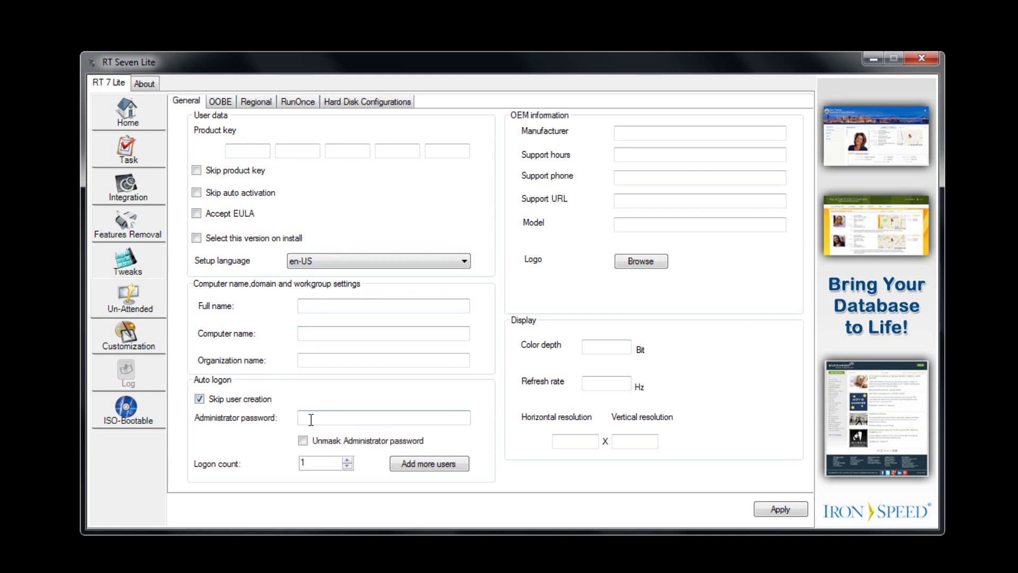
{"action": "left_click", "coordinate": [399, 463]}
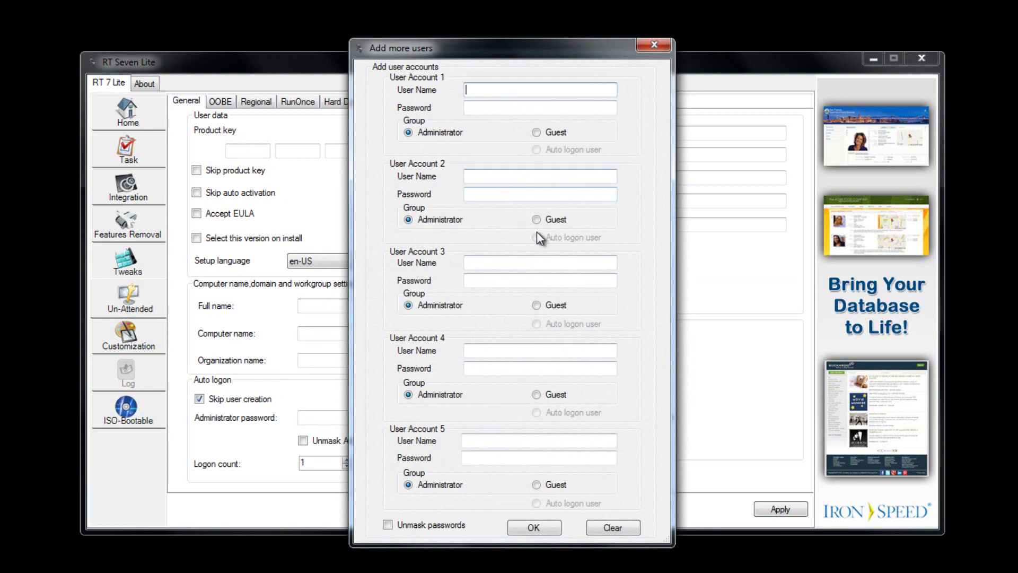
{"action": "left_click", "coordinate": [651, 44]}
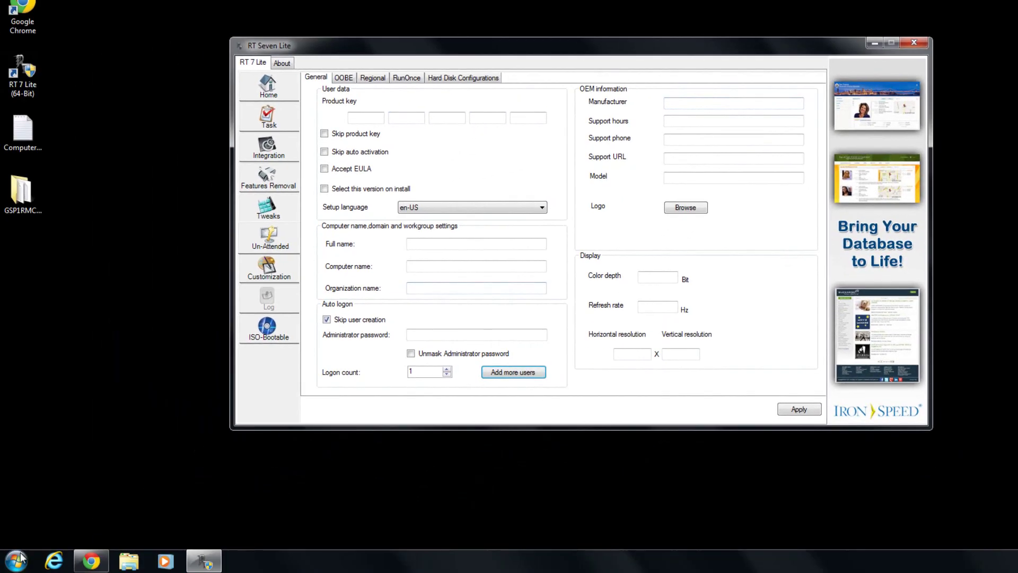
Step: Show the computer's system information via Computer's Properties in the Start menu
{"action": "left_click", "coordinate": [22, 557]}
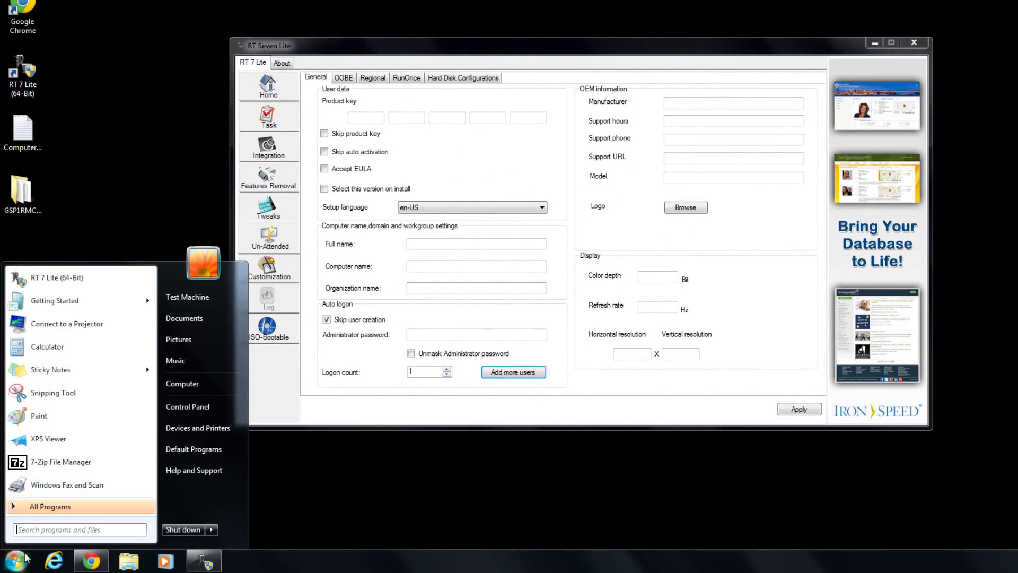
{"action": "right_click", "coordinate": [174, 391]}
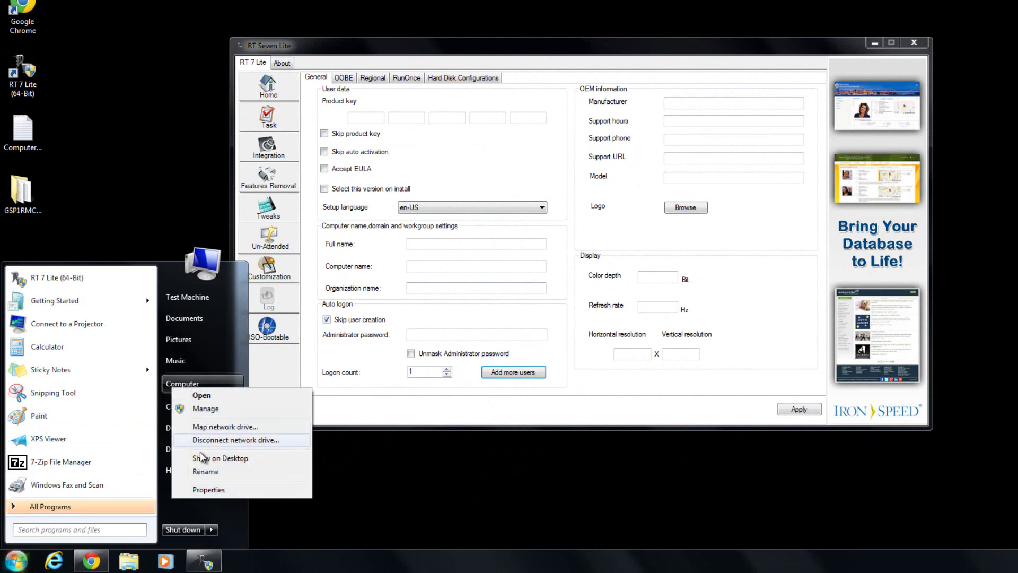
{"action": "left_click", "coordinate": [206, 489]}
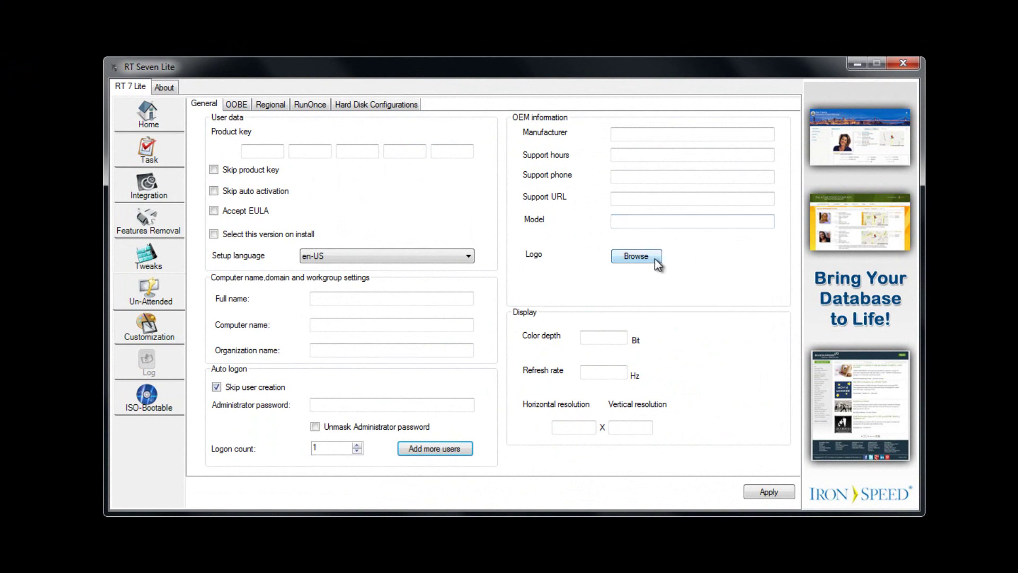
Step: Review OOBE, RunOnce and Hard Disk Configurations with regional settings at Default, then go to Customization
{"action": "left_click", "coordinate": [237, 105]}
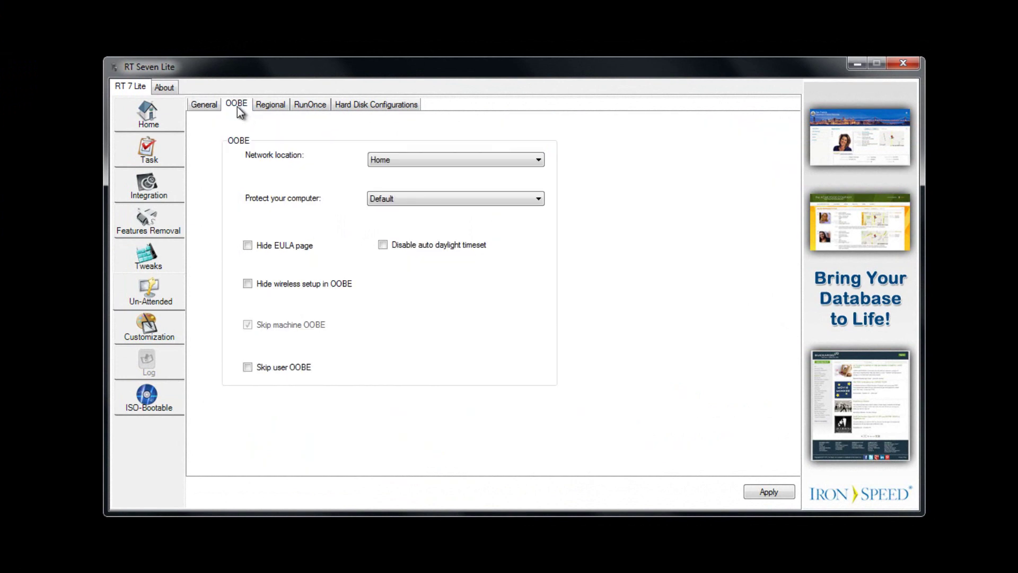
{"action": "left_click", "coordinate": [272, 104]}
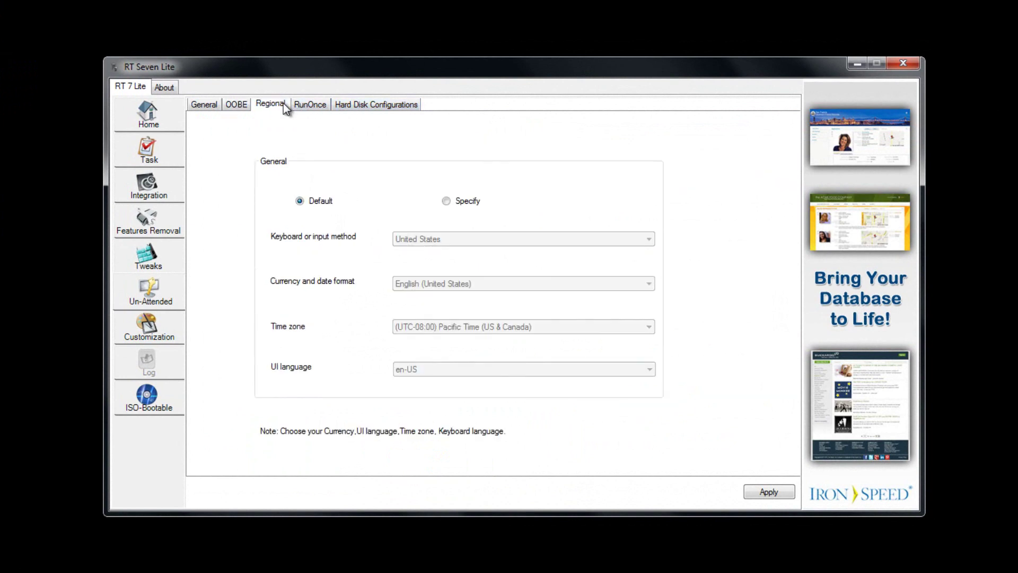
{"action": "left_click", "coordinate": [449, 200]}
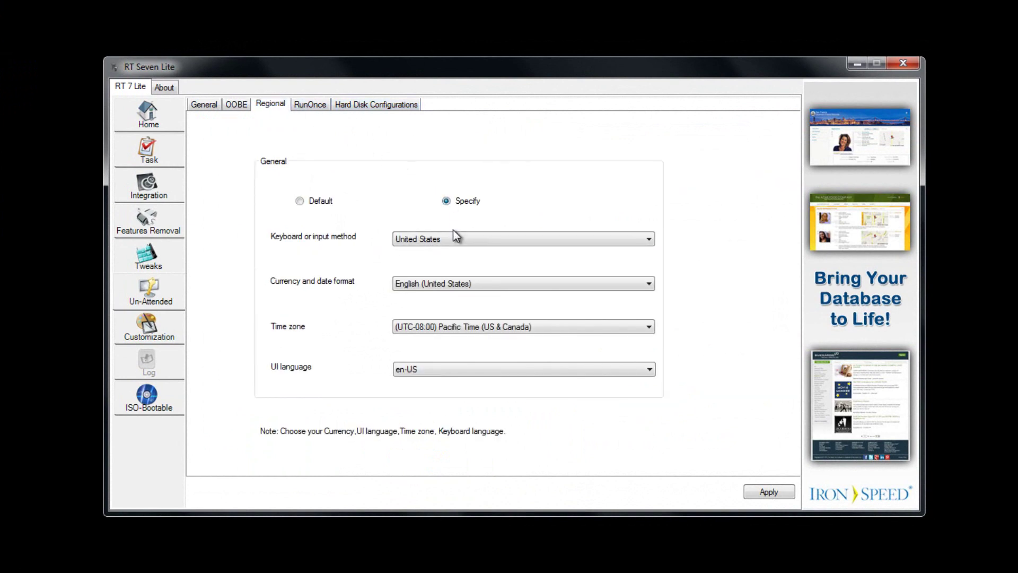
{"action": "left_click", "coordinate": [325, 202]}
{"action": "left_click", "coordinate": [301, 104]}
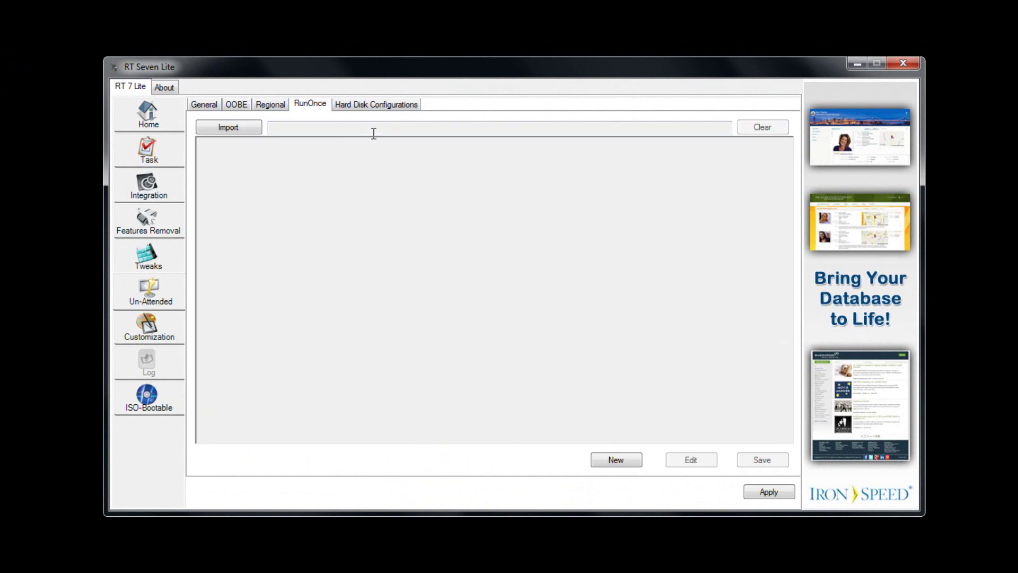
{"action": "left_click", "coordinate": [371, 103]}
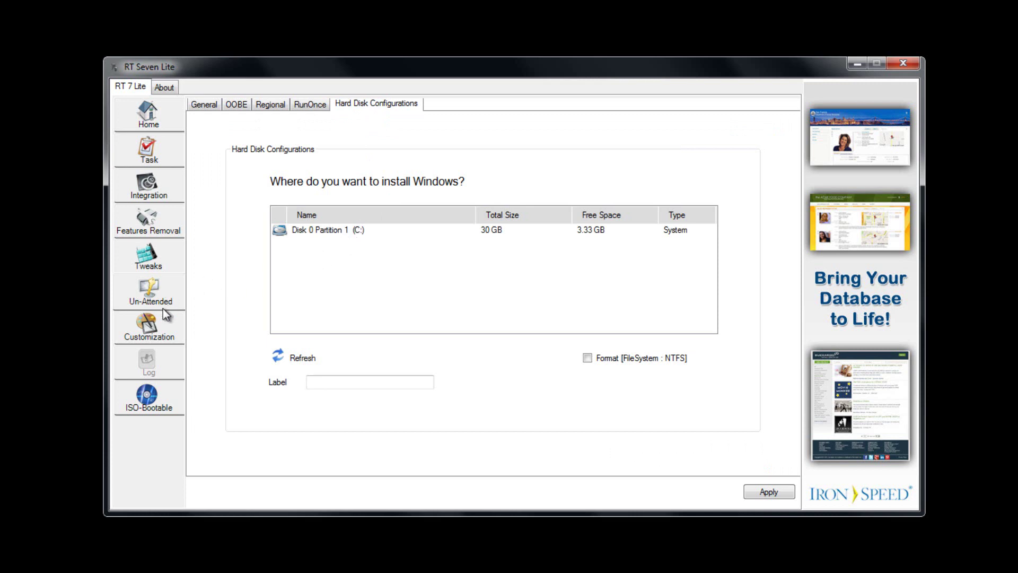
{"action": "left_click", "coordinate": [155, 326]}
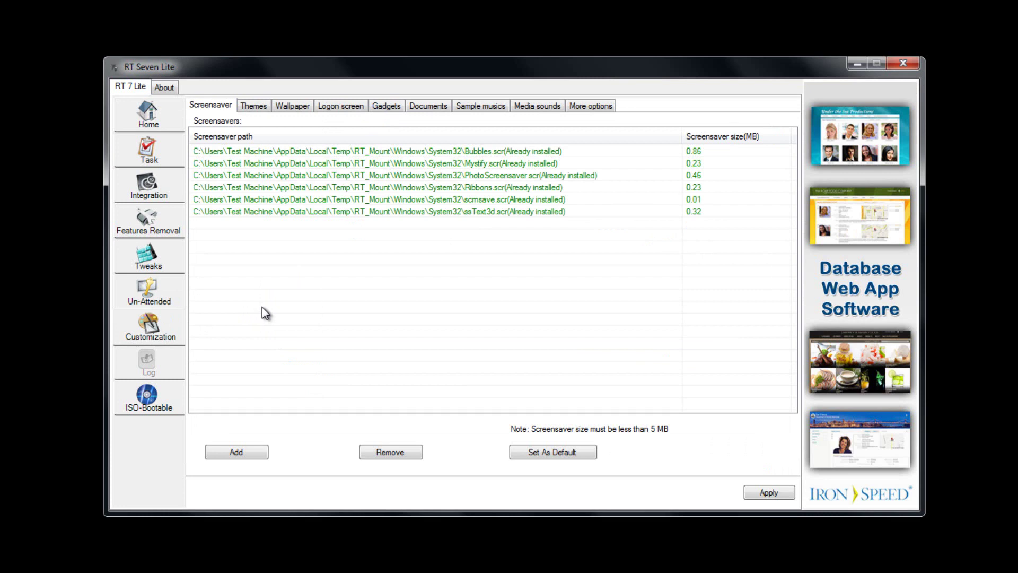
Step: Remove the ssText3d.scr screensaver from the image, keeping scrnsave.scr
{"action": "left_click", "coordinate": [286, 215]}
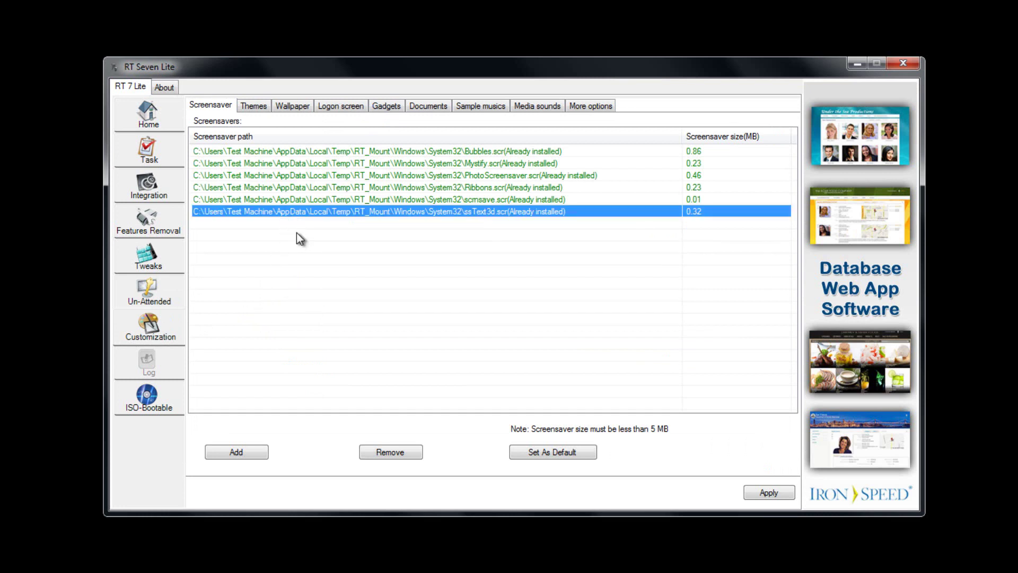
{"action": "left_click", "coordinate": [410, 457]}
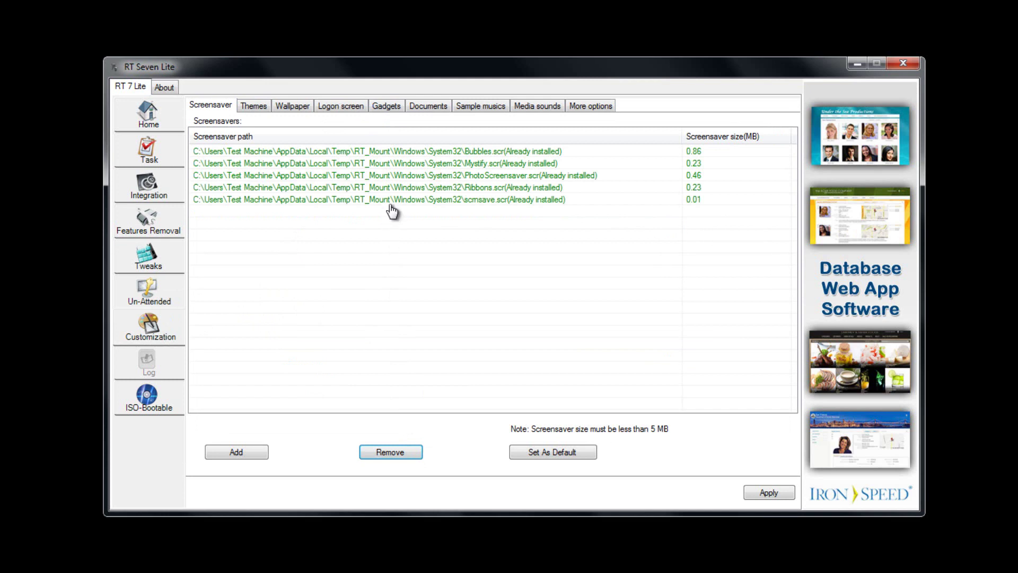
{"action": "left_click", "coordinate": [391, 200]}
{"action": "left_click", "coordinate": [390, 451]}
Step: Cancel adding a new screensaver file and show the Themes list
{"action": "left_click", "coordinate": [236, 452]}
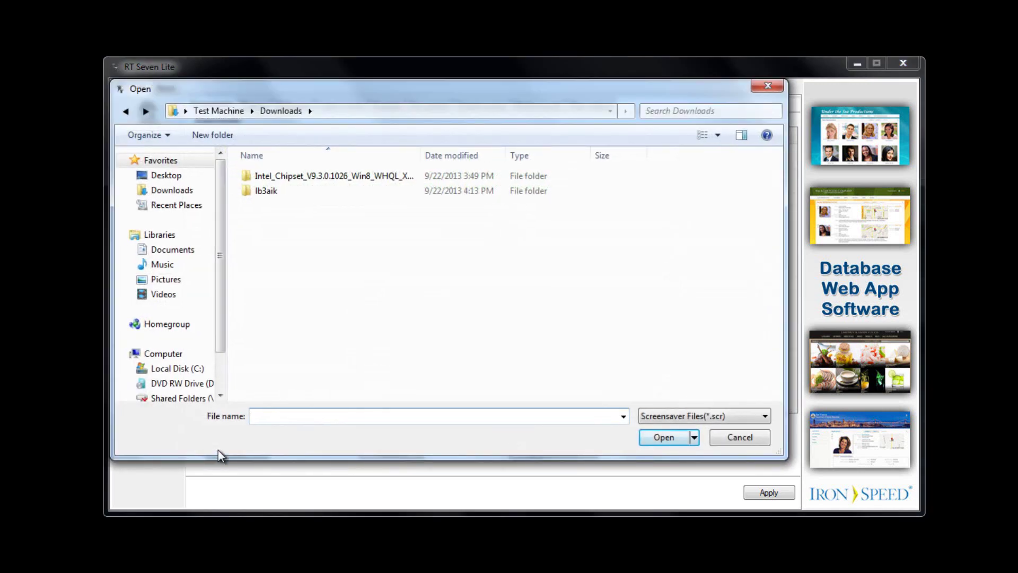
{"action": "left_click", "coordinate": [737, 440]}
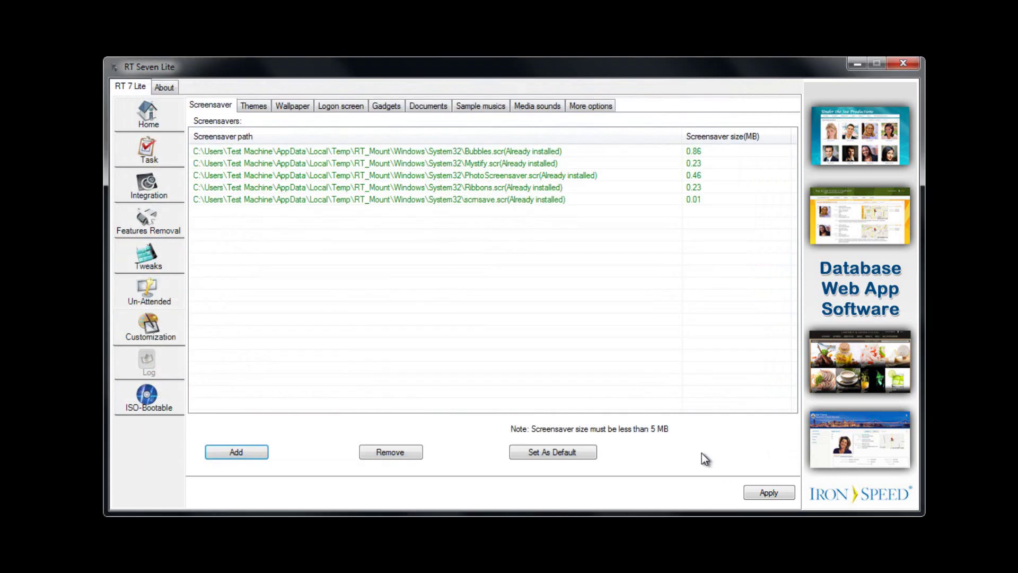
{"action": "left_click", "coordinate": [260, 107]}
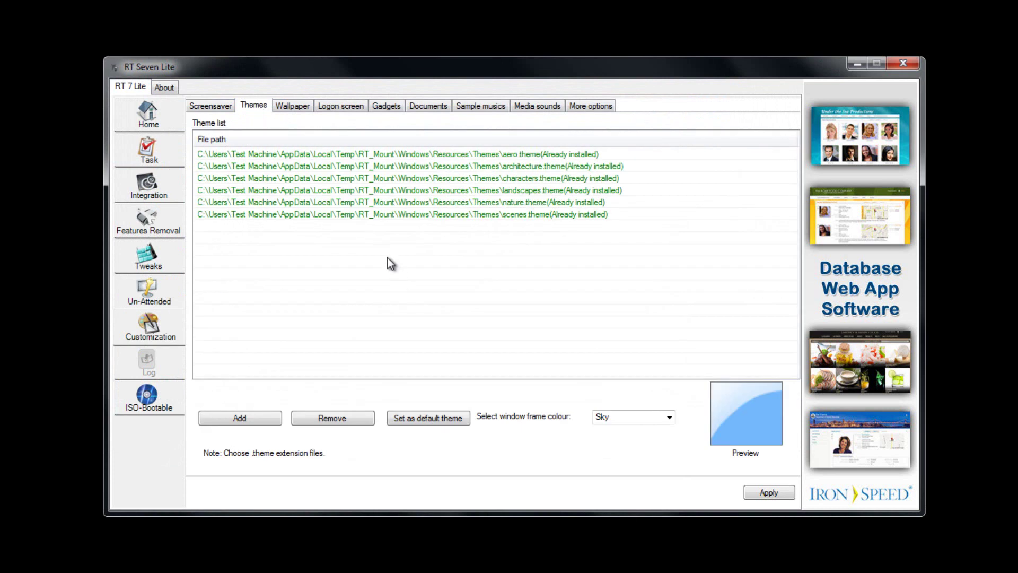
Step: Review the Wallpaper, Logon screen and Gadgets lists, previewing the Weather gadget
{"action": "left_click", "coordinate": [293, 106]}
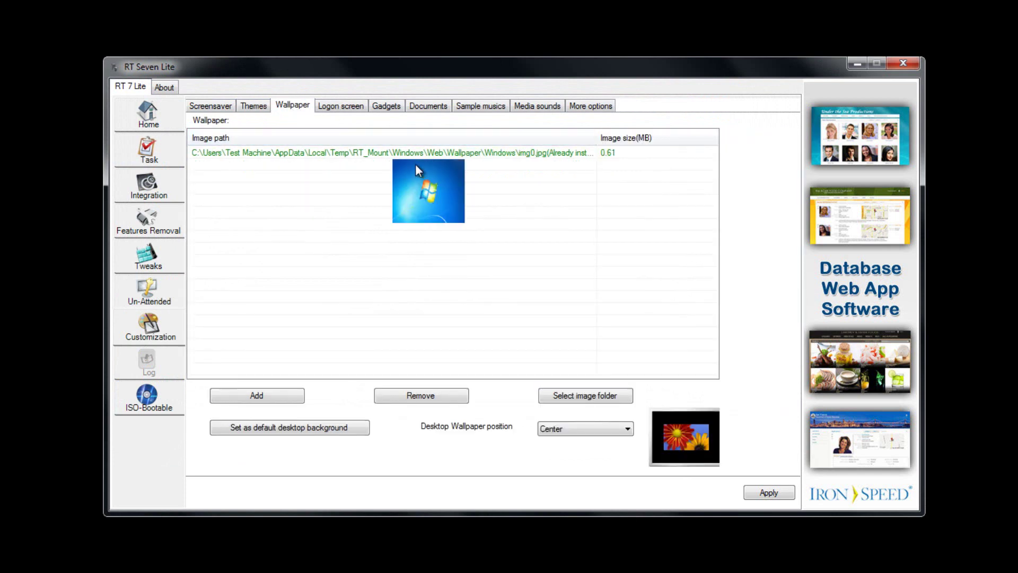
{"action": "left_click", "coordinate": [349, 106]}
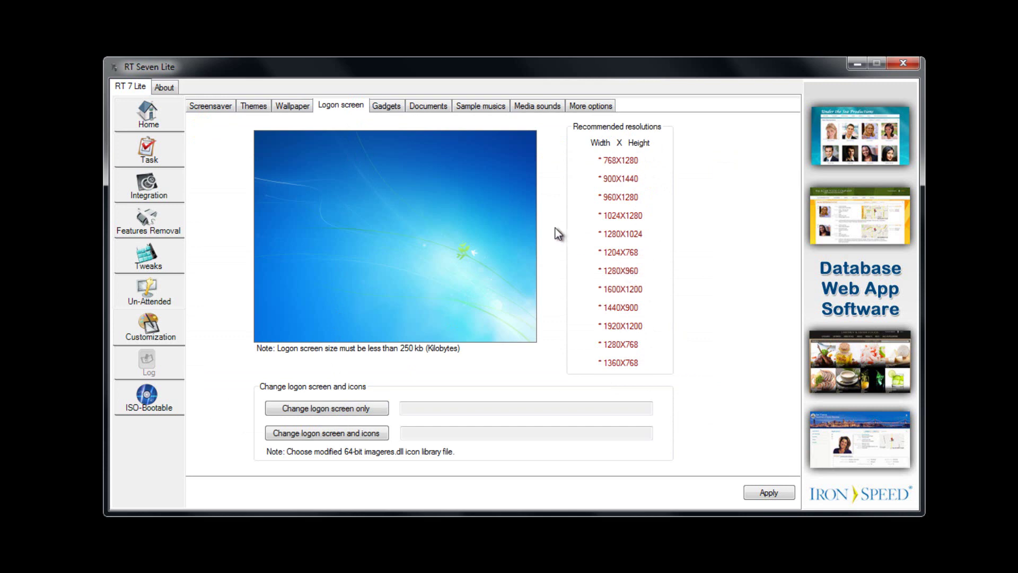
{"action": "left_click", "coordinate": [383, 101]}
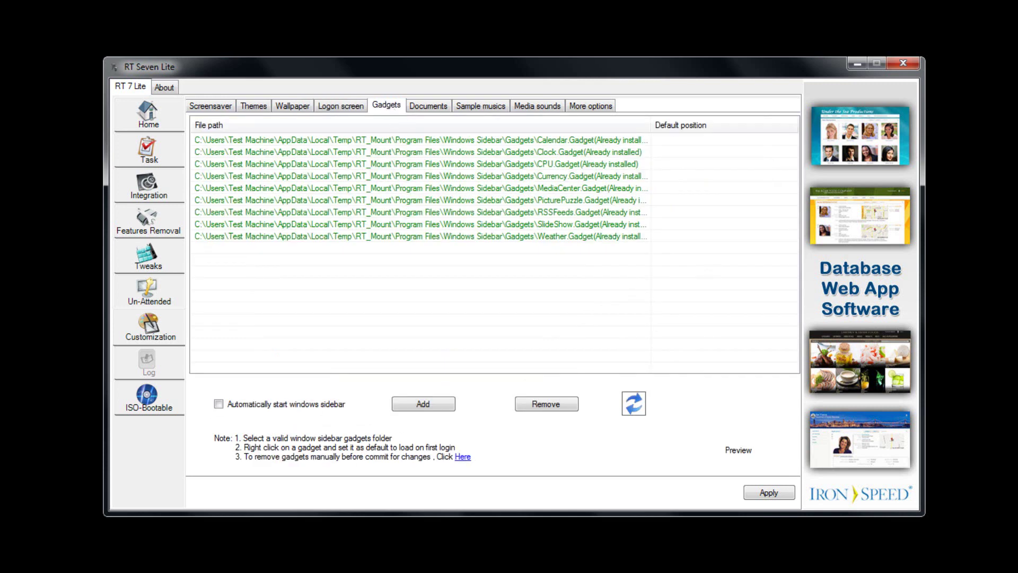
{"action": "left_click", "coordinate": [452, 237]}
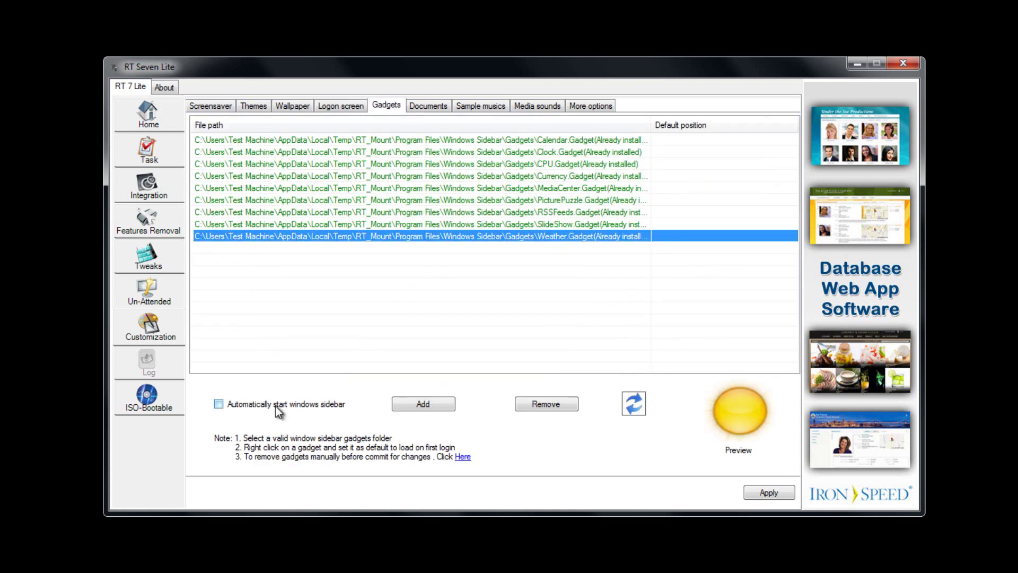
Step: Review Documents, Sample musics (Maid with the Flaxen Hair), Media sounds and More options
{"action": "left_click", "coordinate": [428, 105]}
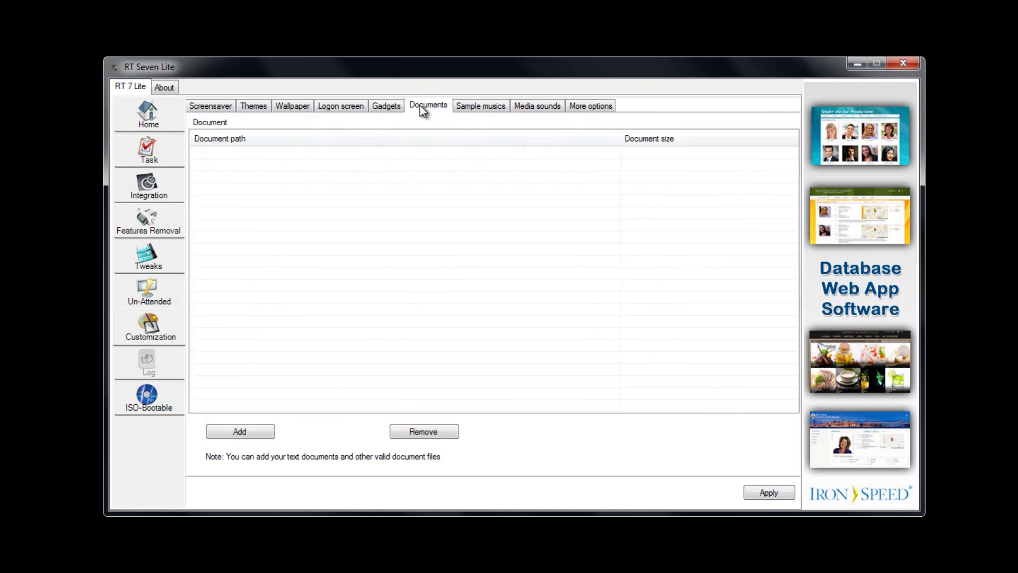
{"action": "left_click", "coordinate": [468, 106]}
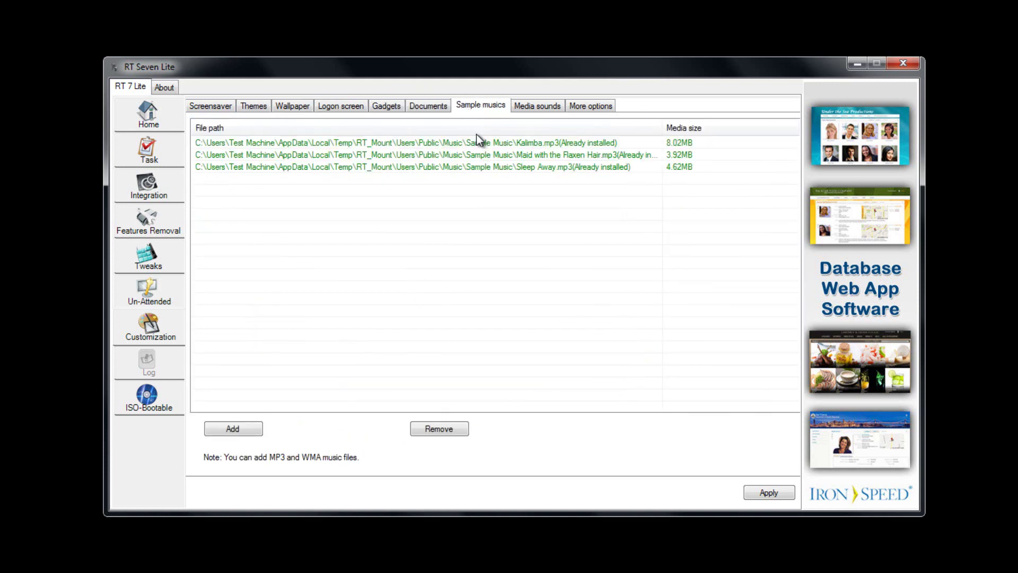
{"action": "left_click", "coordinate": [464, 155]}
{"action": "left_click", "coordinate": [529, 109]}
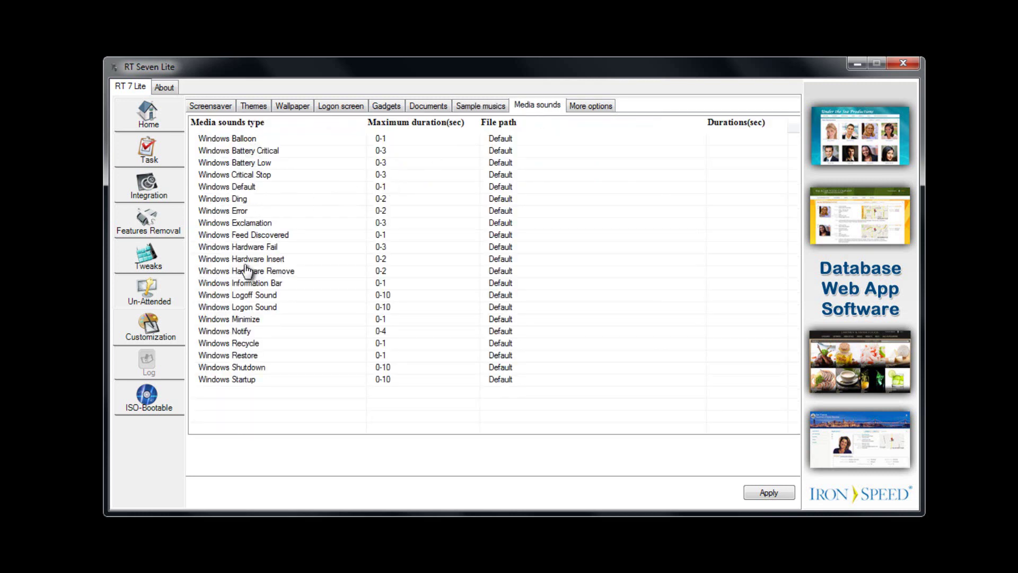
{"action": "left_click", "coordinate": [593, 105]}
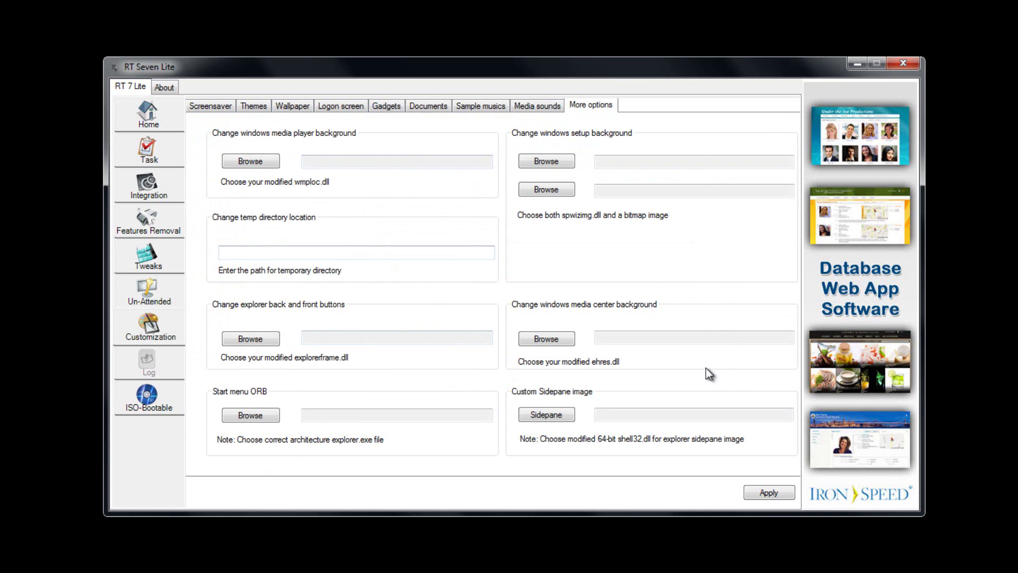
Step: On ISO-Bootable, select the Windows7 volume name and enable Split Image at 500 MB parts
{"action": "left_click", "coordinate": [160, 405]}
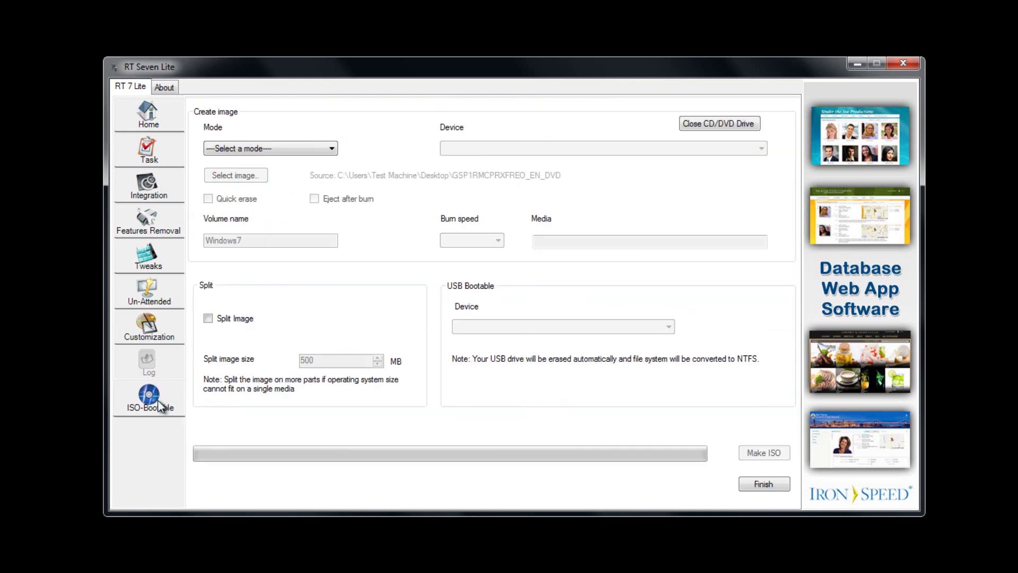
{"action": "left_click", "coordinate": [330, 150]}
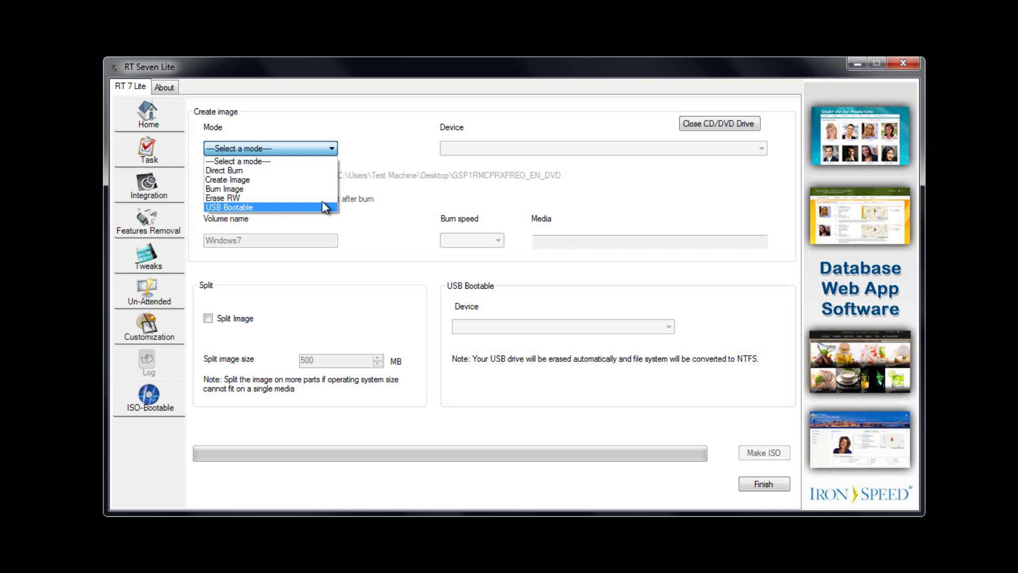
{"action": "left_click", "coordinate": [313, 182]}
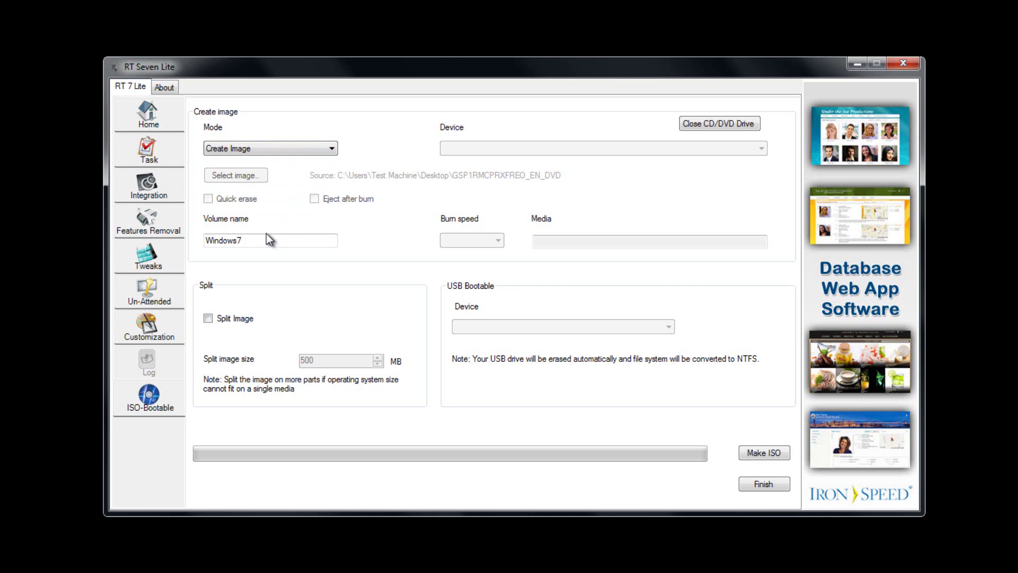
{"action": "left_click_drag", "start_coordinate": [287, 242], "coordinate": [190, 241]}
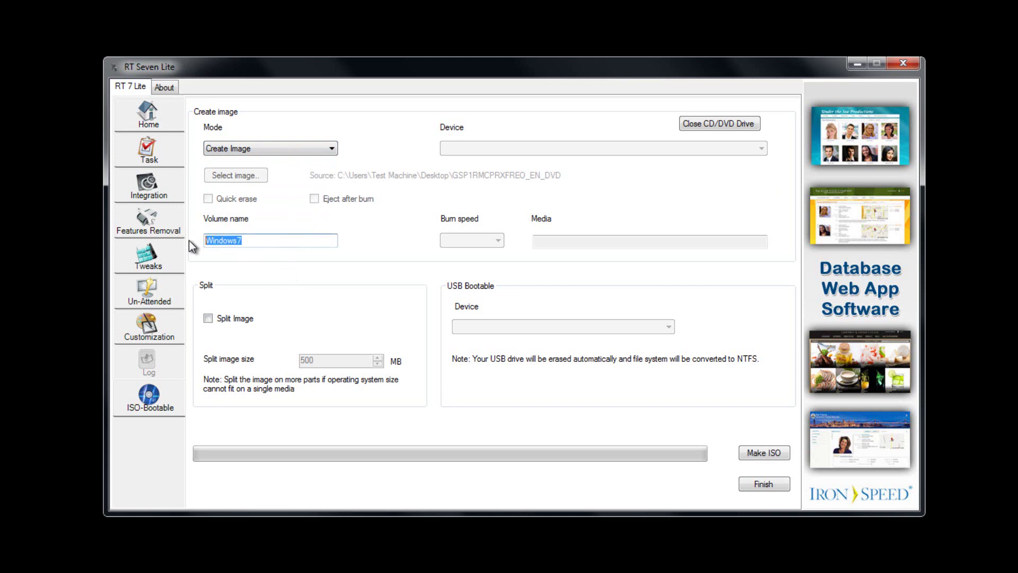
{"action": "left_click", "coordinate": [246, 319]}
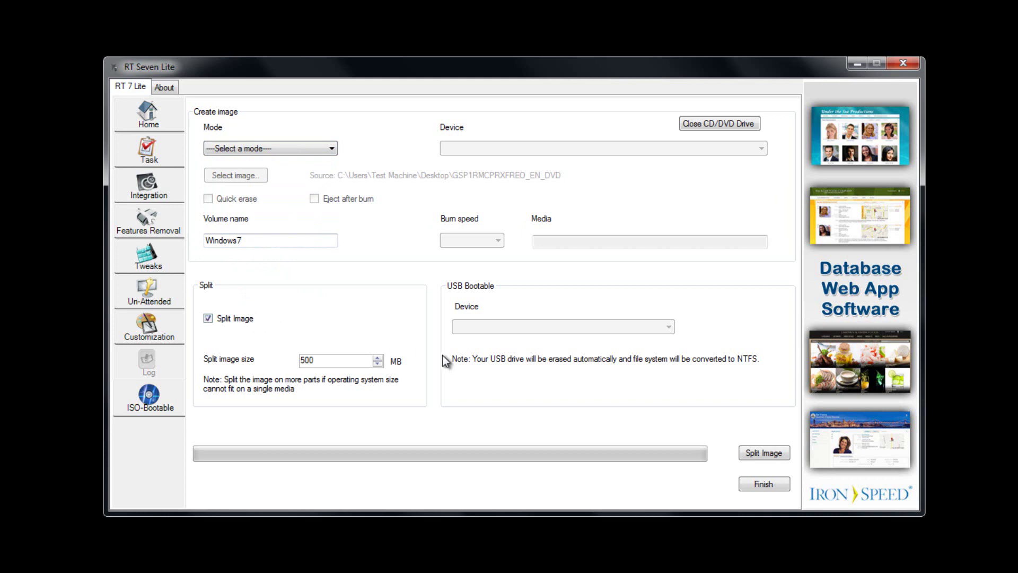